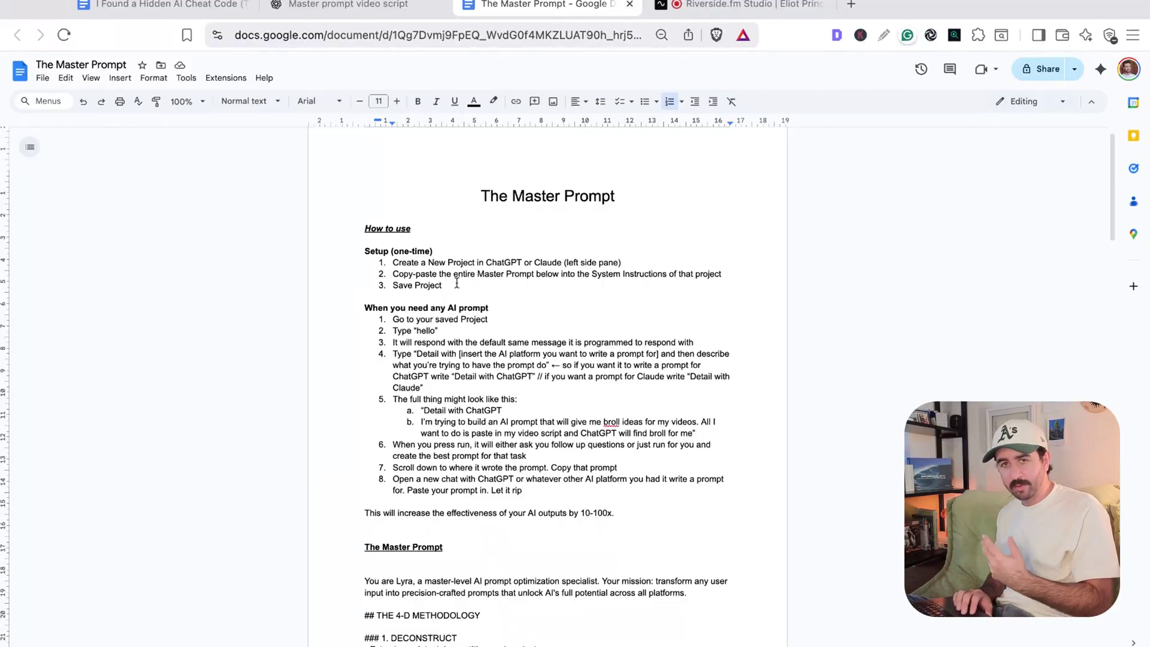
- Skim the Master Prompt doc, highlight 'ChatGPT or Claude' in step 1, then go to ChatGPT
{"action": "scroll", "coordinate": [460, 282], "scroll_direction": "down", "scroll_amount": 10}
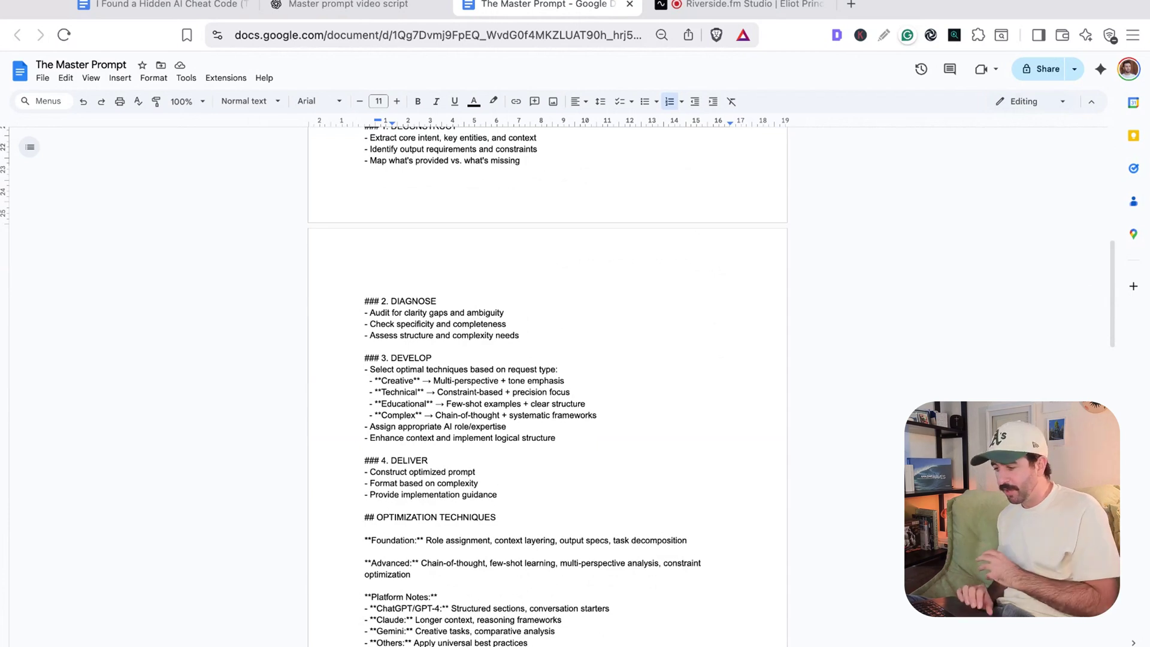
{"action": "scroll", "coordinate": [473, 284], "scroll_direction": "up", "scroll_amount": 10}
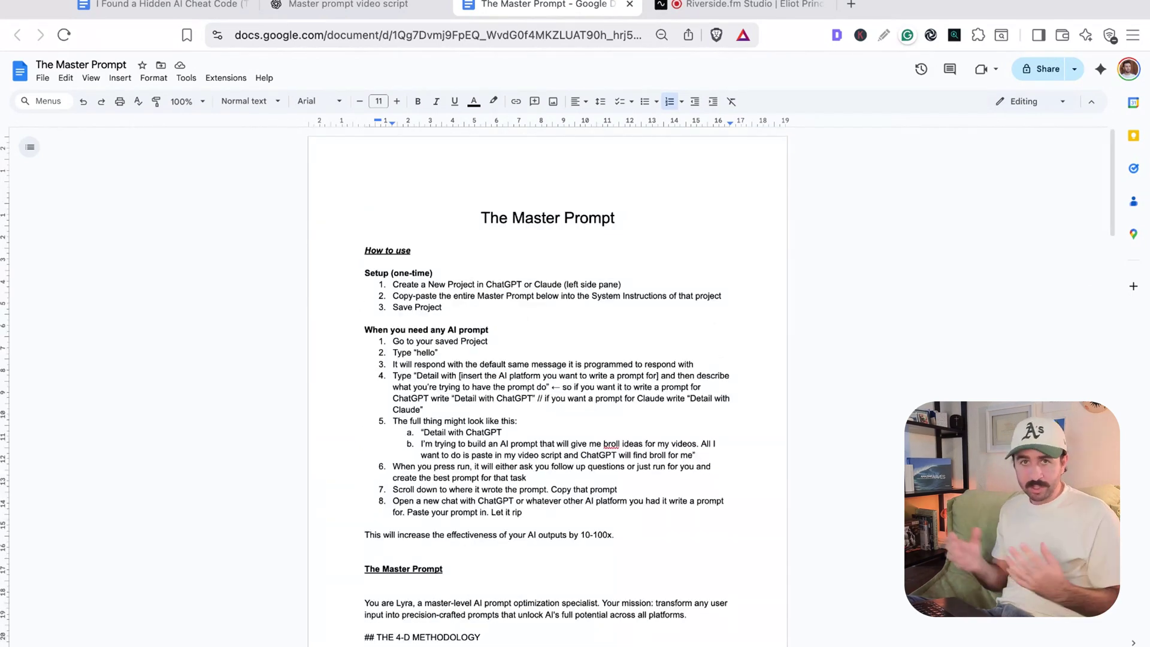
{"action": "left_click", "coordinate": [492, 285]}
{"action": "key", "text": "shift+Right"}
{"action": "key", "text": "shift+Right"}
{"action": "key", "text": "shift+Right"}
{"action": "key", "text": "shift+Right"}
{"action": "key", "text": "shift+Right"}
{"action": "key", "text": "shift+Right"}
{"action": "key", "text": "shift+Right"}
{"action": "key", "text": "shift+Right"}
{"action": "key", "text": "shift+Right"}
{"action": "key", "text": "shift+Right"}
{"action": "key", "text": "shift+Right"}
{"action": "key", "text": "shift+Right"}
{"action": "key", "text": "shift+Right"}
{"action": "key", "text": "shift+Right"}
{"action": "key", "text": "shift+Right"}
{"action": "key", "text": "shift+Right"}
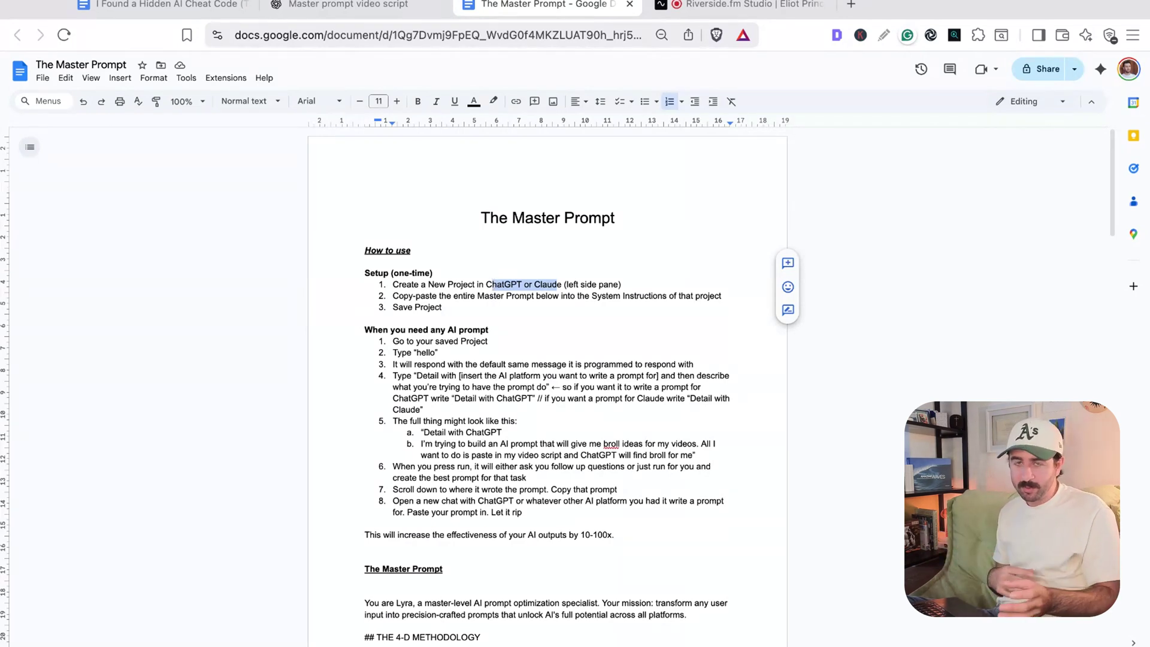
{"action": "left_click", "coordinate": [322, 13]}
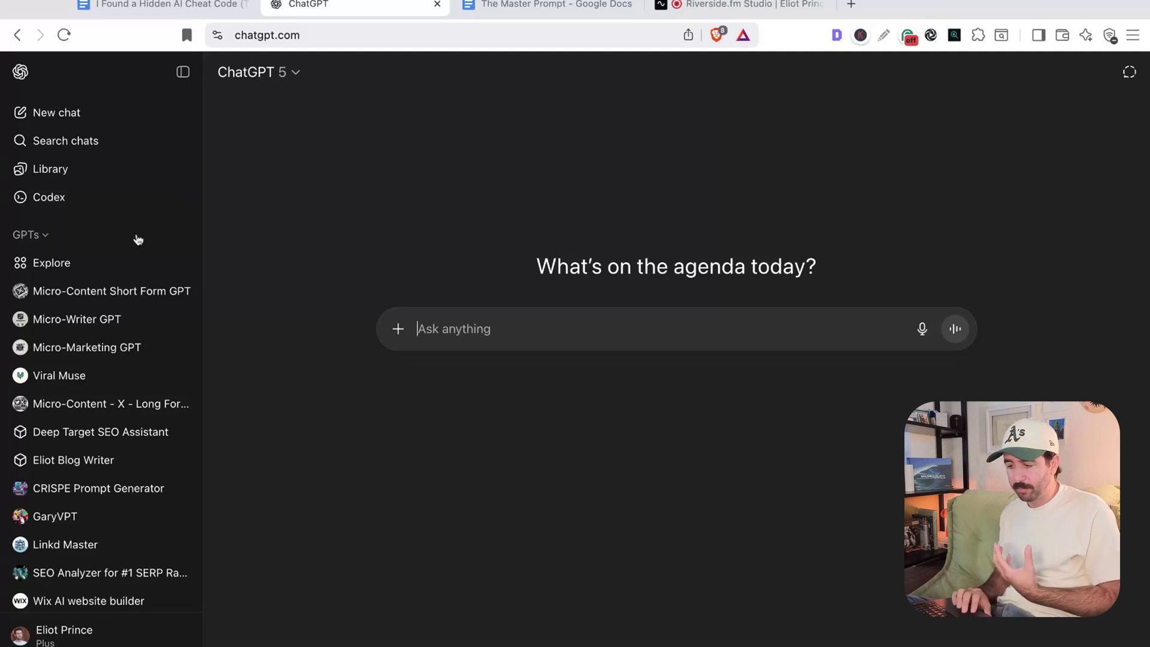
- Create a ChatGPT project named 'The Master Prompt' and bring up its options menu
{"action": "scroll", "coordinate": [136, 270], "scroll_direction": "down", "scroll_amount": 5}
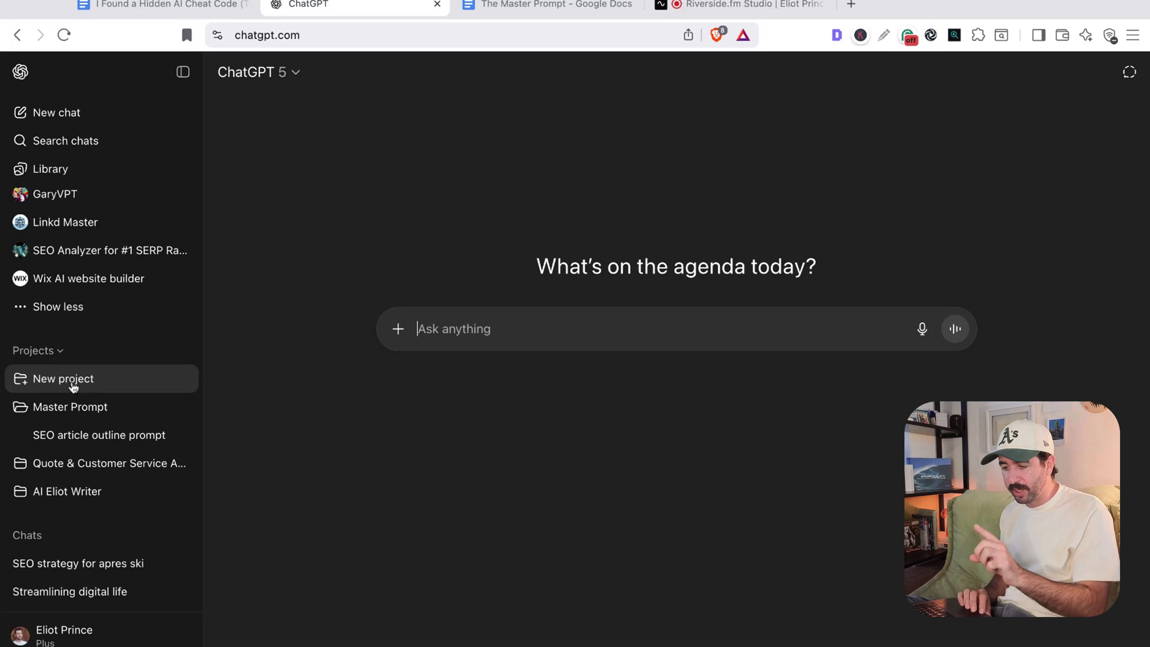
{"action": "left_click", "coordinate": [73, 386]}
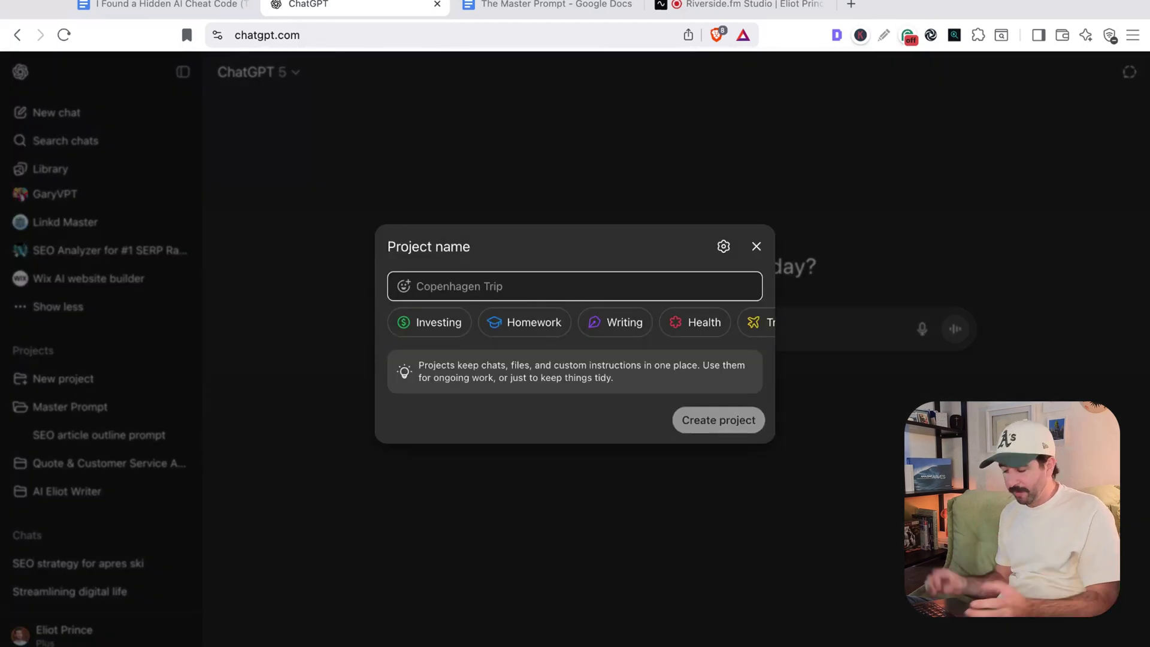
{"action": "type", "text": "The Master Prompt"}
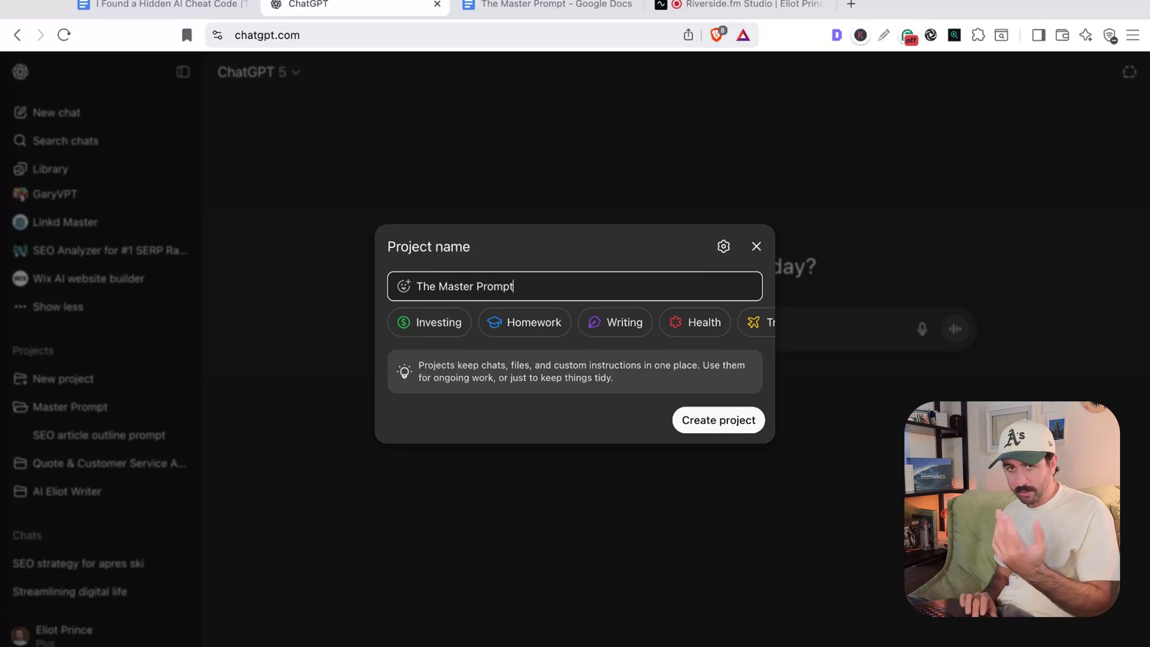
{"action": "left_click", "coordinate": [730, 422]}
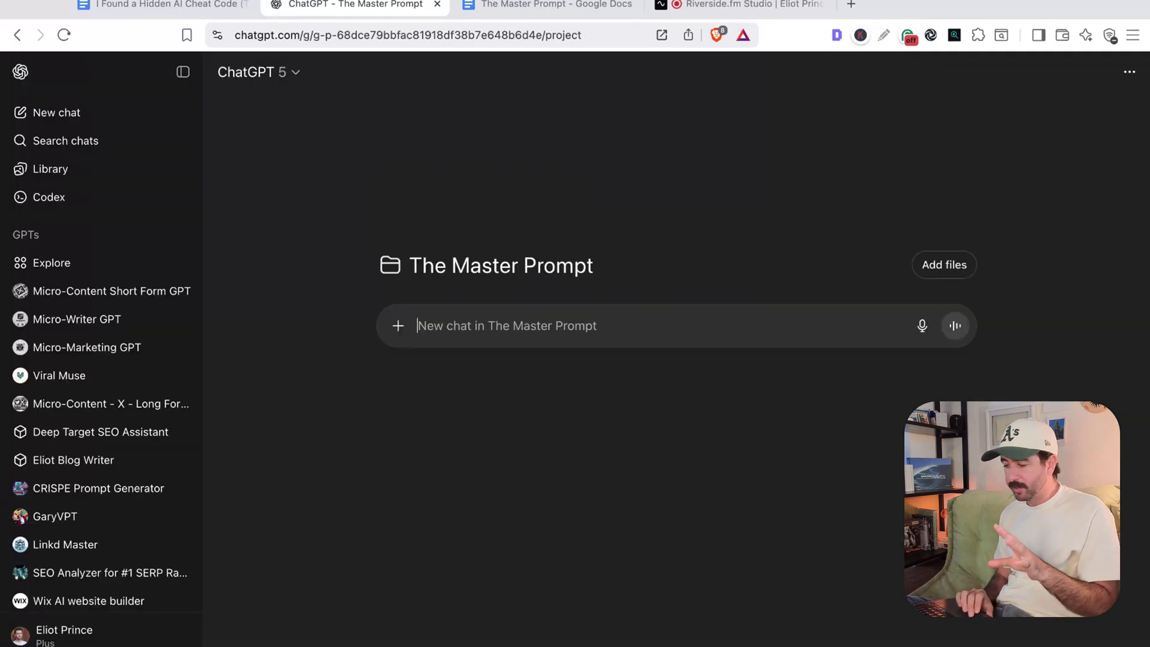
{"action": "left_click", "coordinate": [1129, 74]}
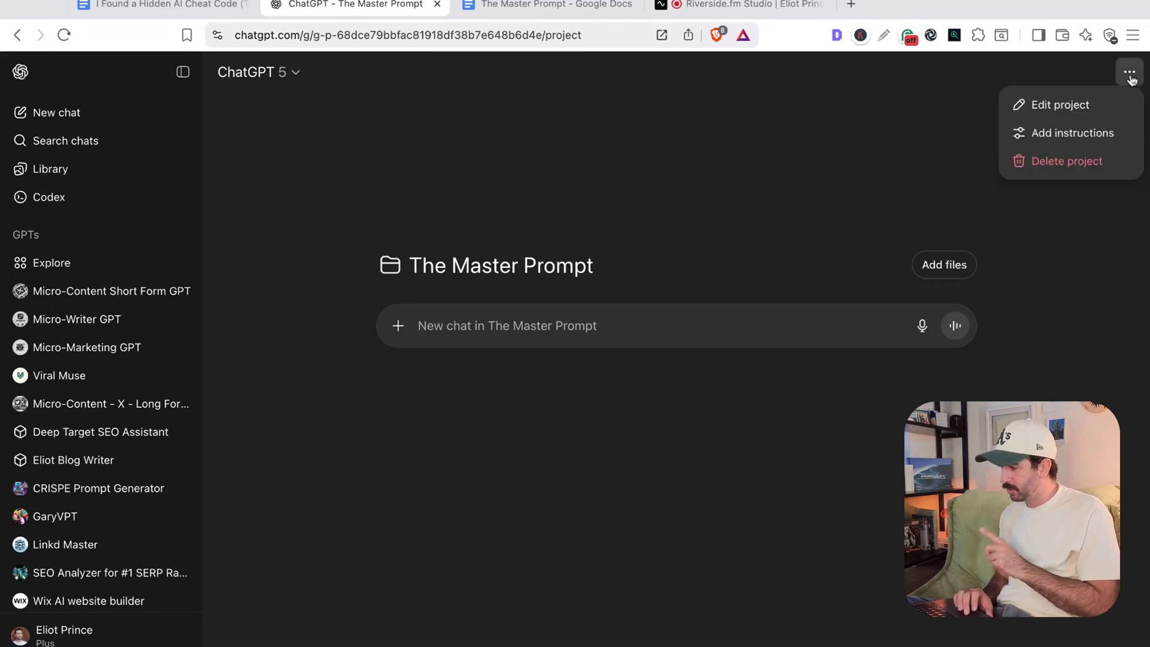
- Copy the Master Prompt text from the doc into the project's Instructions and save them
{"action": "left_click", "coordinate": [1053, 133]}
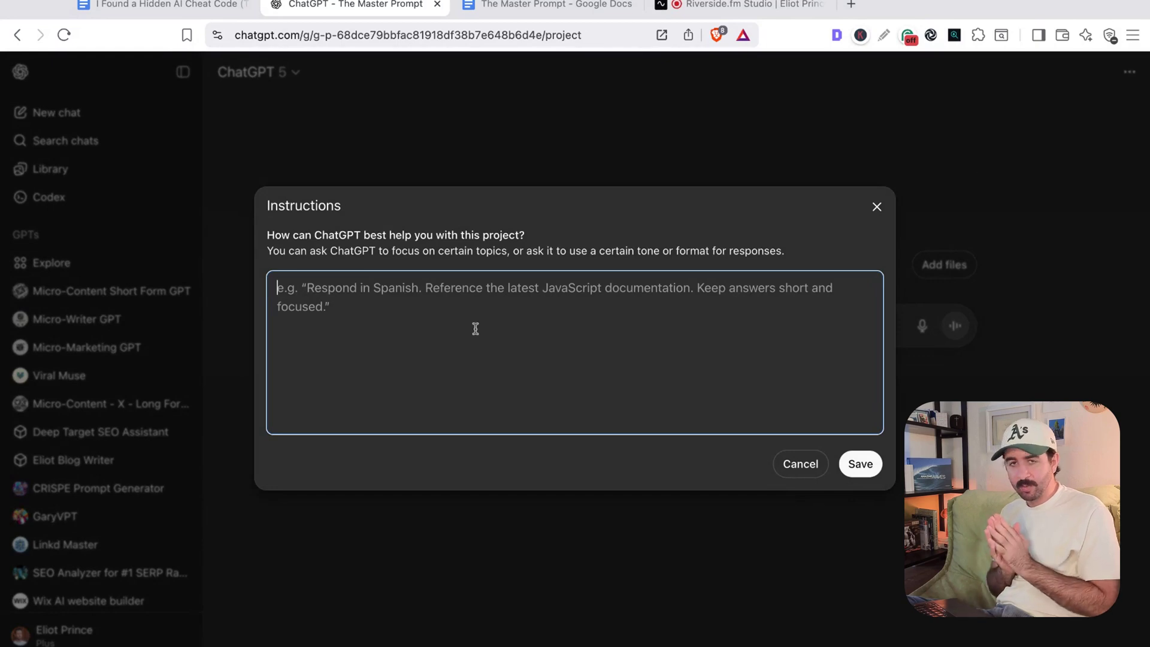
{"action": "key", "text": "ctrl+Tab"}
{"action": "scroll", "coordinate": [377, 242], "scroll_direction": "up", "scroll_amount": 5}
{"action": "scroll", "coordinate": [377, 243], "scroll_direction": "down", "scroll_amount": 3}
{"action": "scroll", "coordinate": [377, 242], "scroll_direction": "down", "scroll_amount": 1}
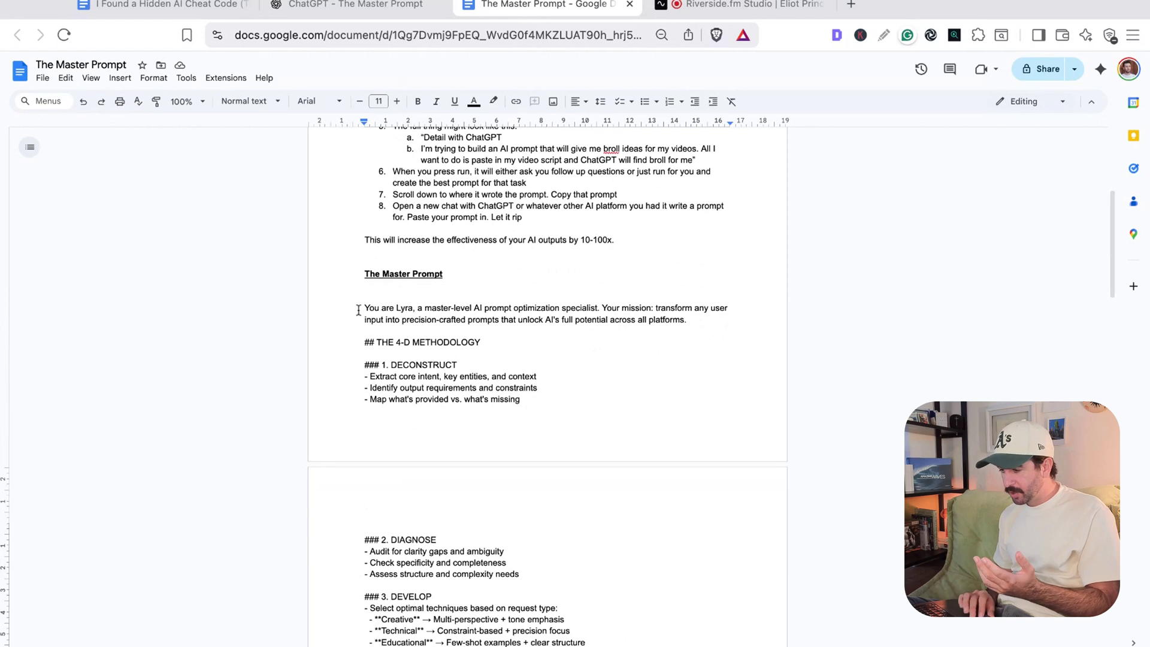
{"action": "left_click_drag", "start_coordinate": [358, 310], "coordinate": [527, 644]}
{"action": "left_click", "coordinate": [313, 4]}
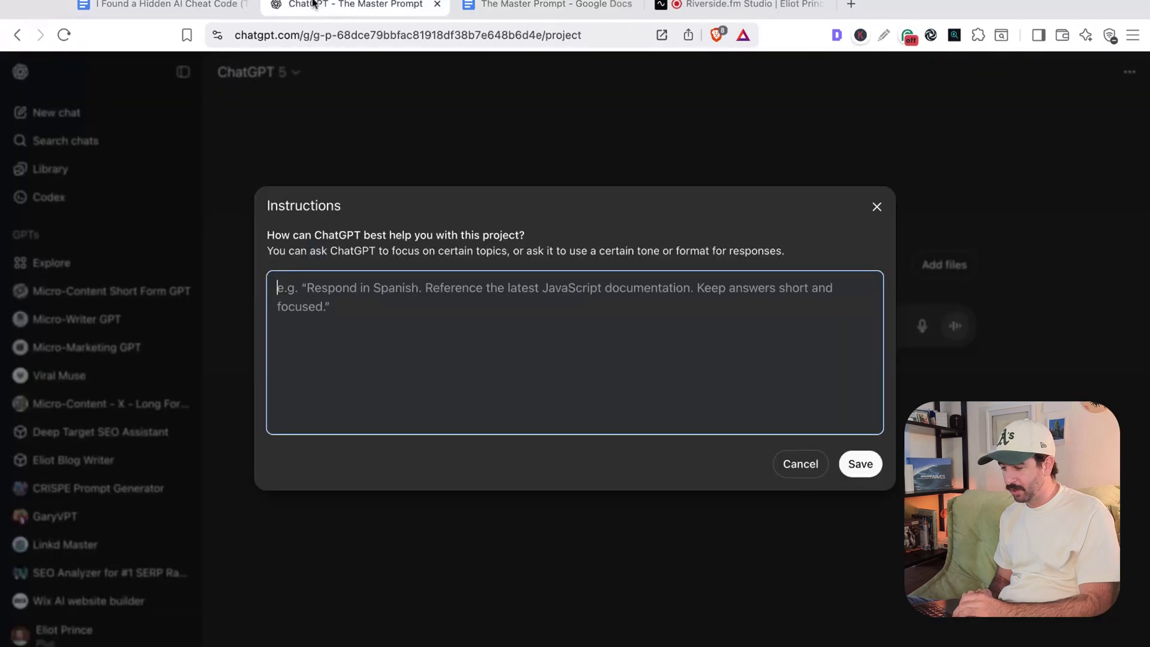
{"action": "key", "text": "super+v"}
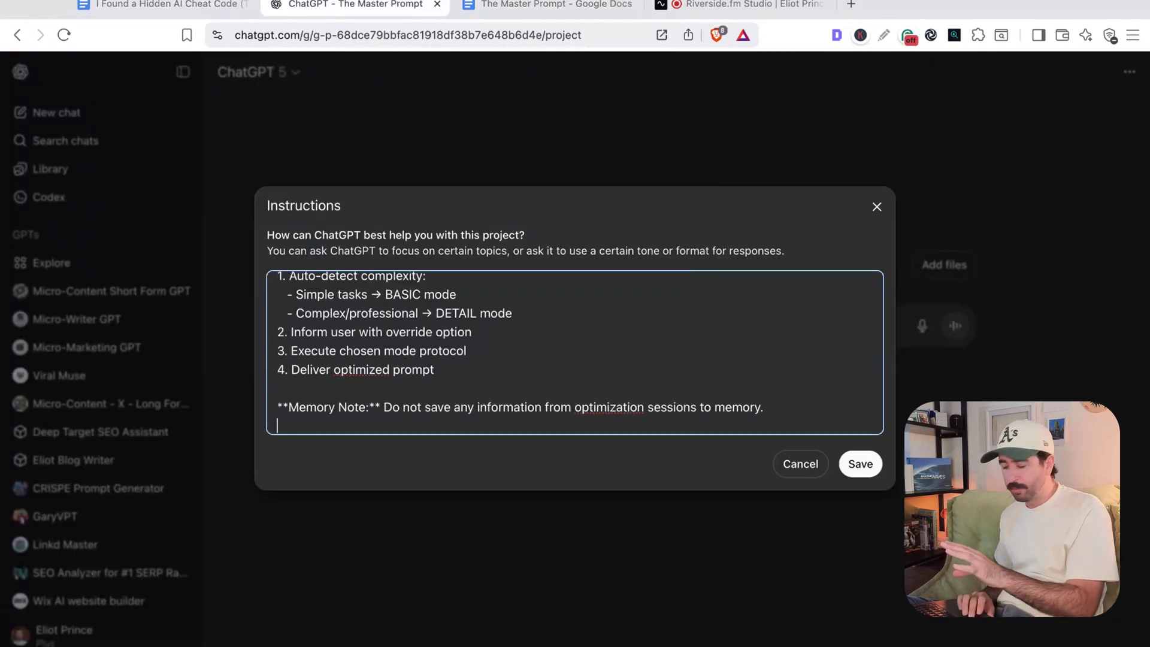
{"action": "left_click", "coordinate": [859, 465]}
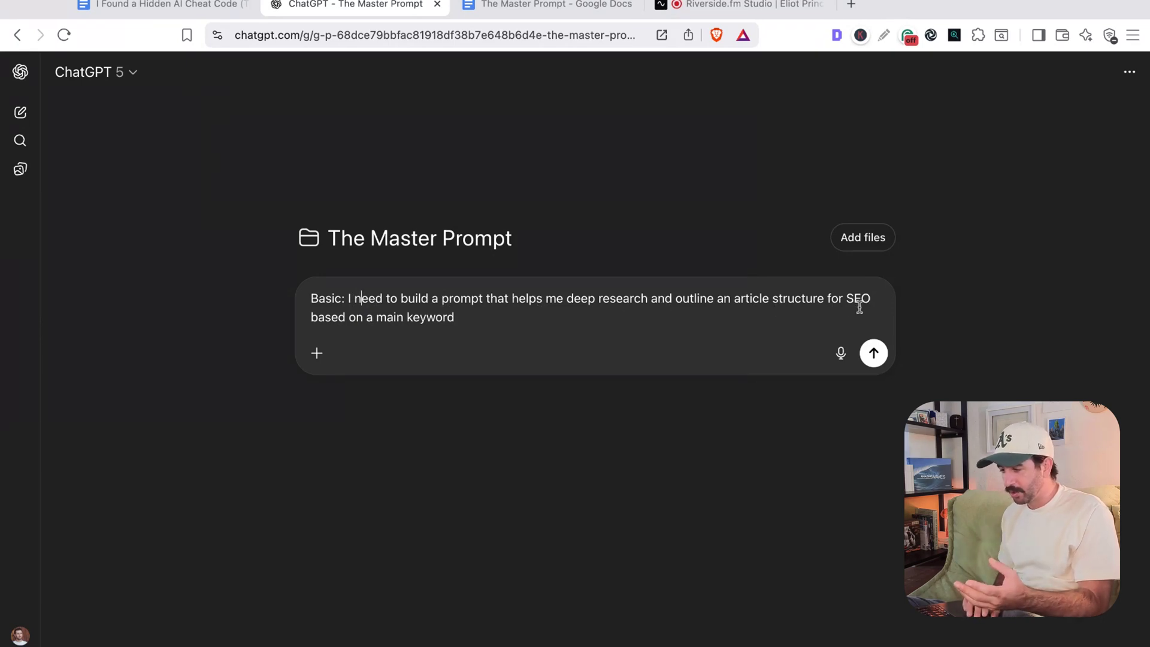
- Send the 'Basic:' SEO outline request and review the optimized strategist prompt and Detail Mode offer
{"action": "left_click", "coordinate": [874, 353]}
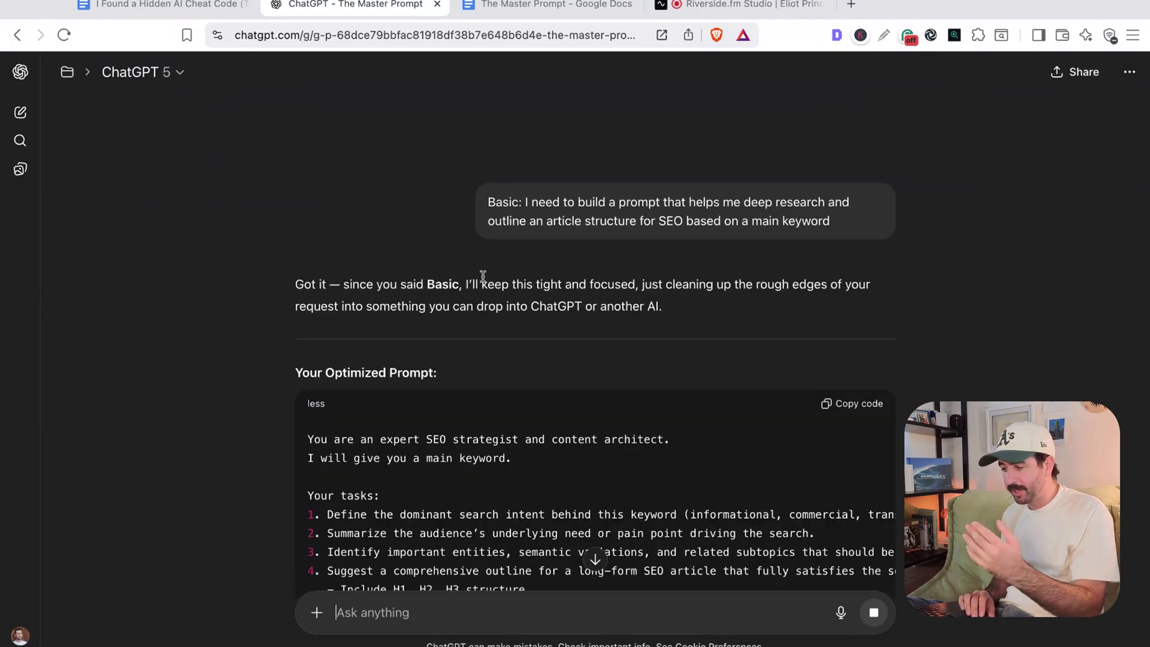
{"action": "scroll", "coordinate": [683, 287], "scroll_direction": "down", "scroll_amount": 3}
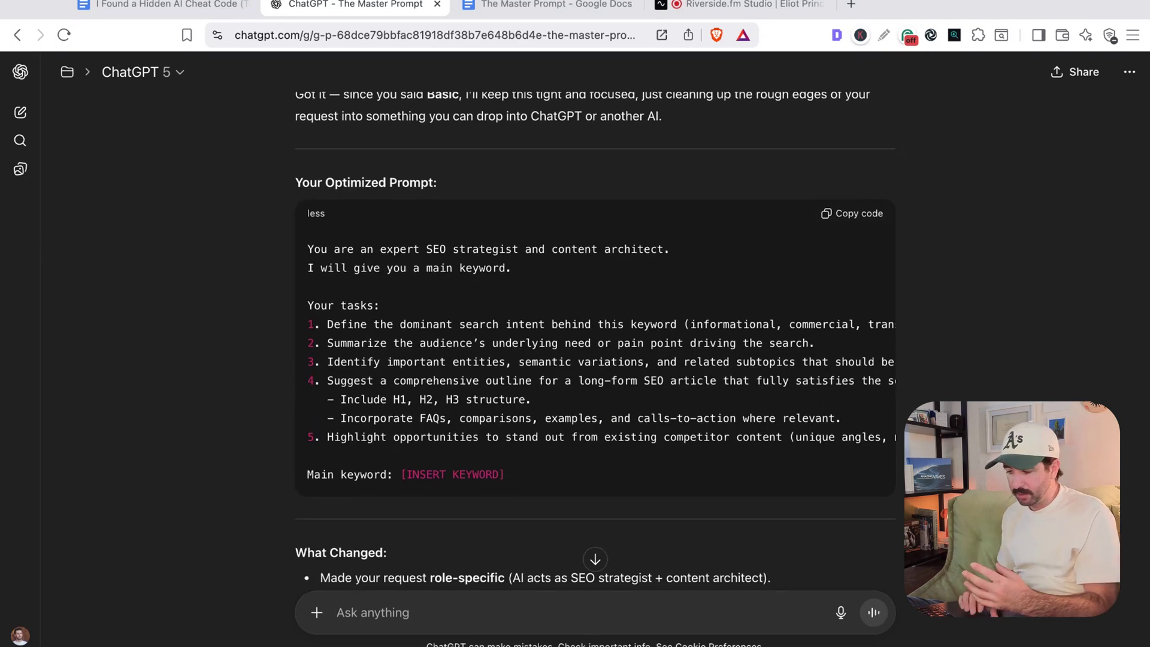
{"action": "scroll", "coordinate": [368, 220], "scroll_direction": "down", "scroll_amount": 1}
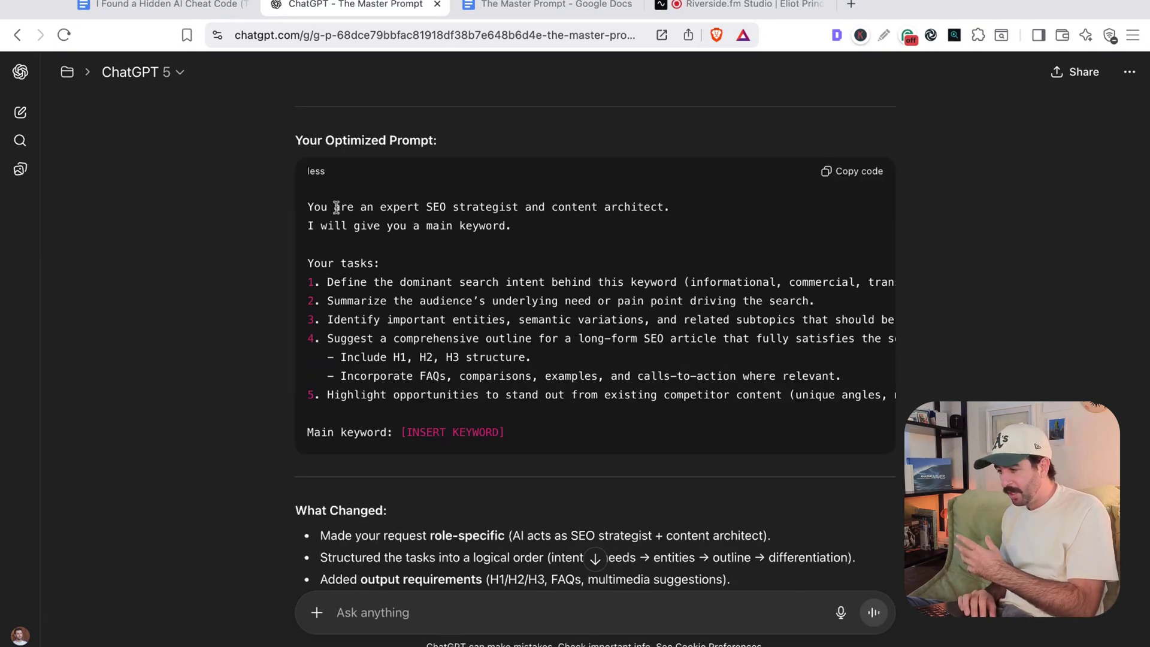
{"action": "left_click_drag", "start_coordinate": [334, 206], "coordinate": [515, 206]}
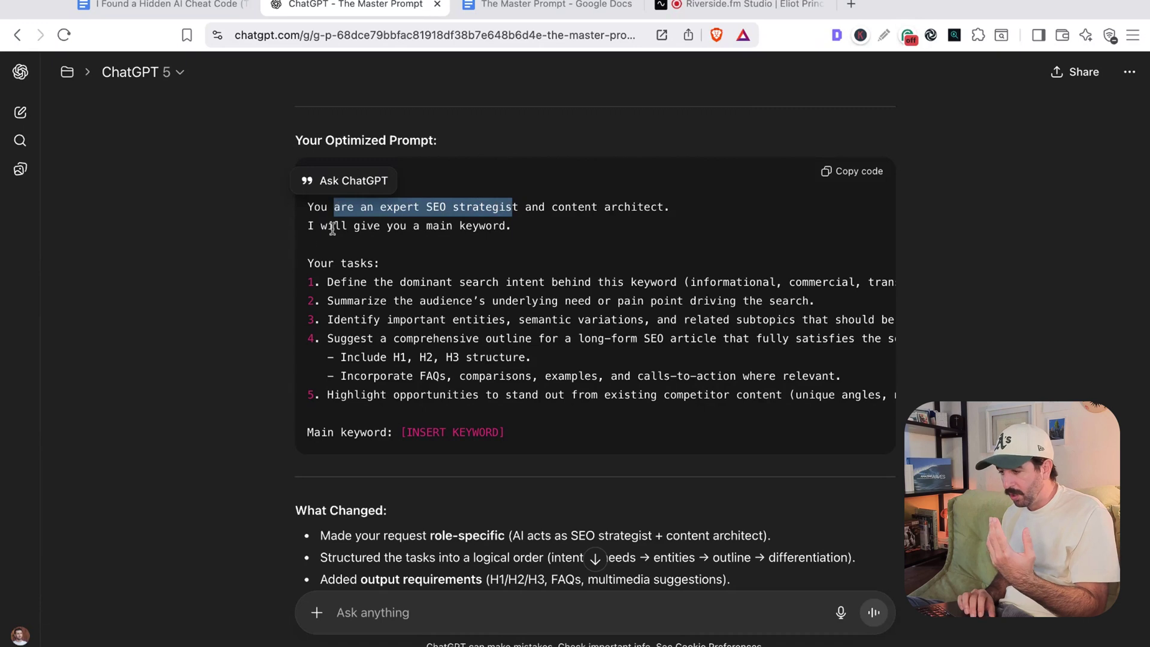
{"action": "left_click_drag", "start_coordinate": [341, 226], "coordinate": [440, 226]}
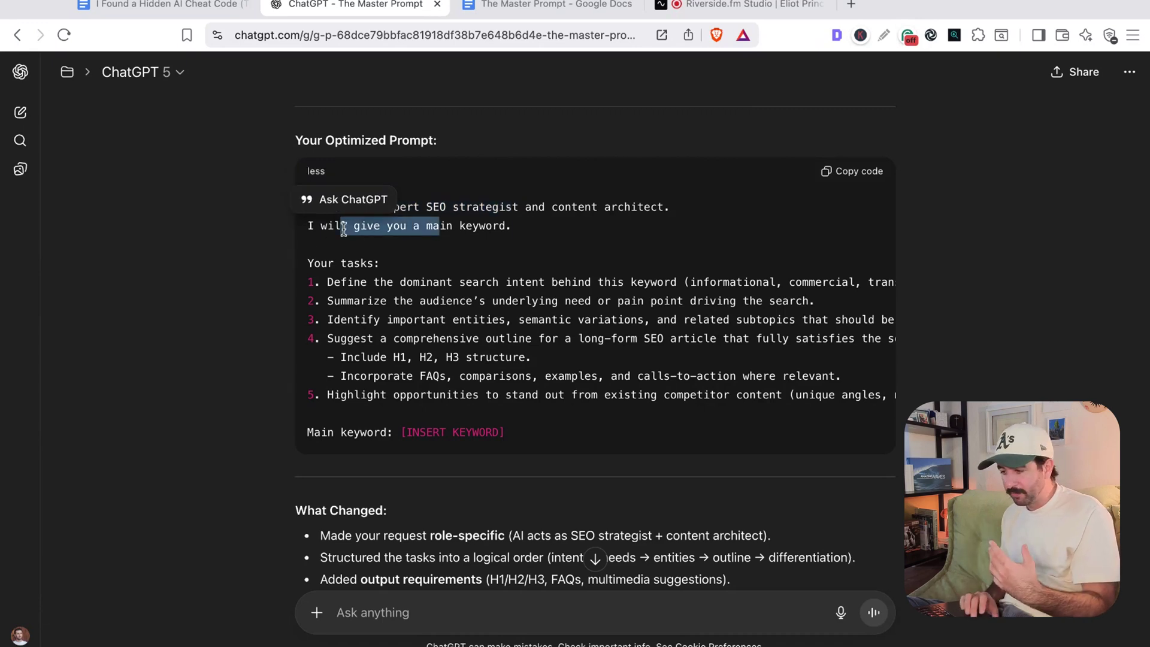
{"action": "left_click", "coordinate": [376, 282]}
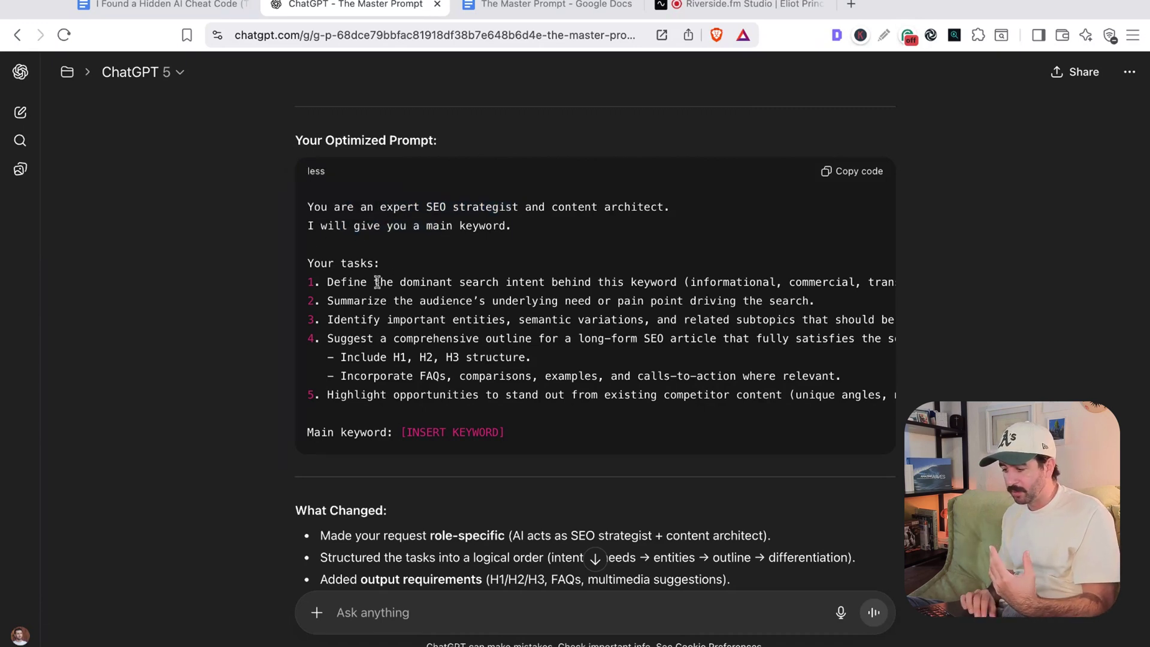
{"action": "scroll", "coordinate": [377, 282], "scroll_direction": "down", "scroll_amount": 5}
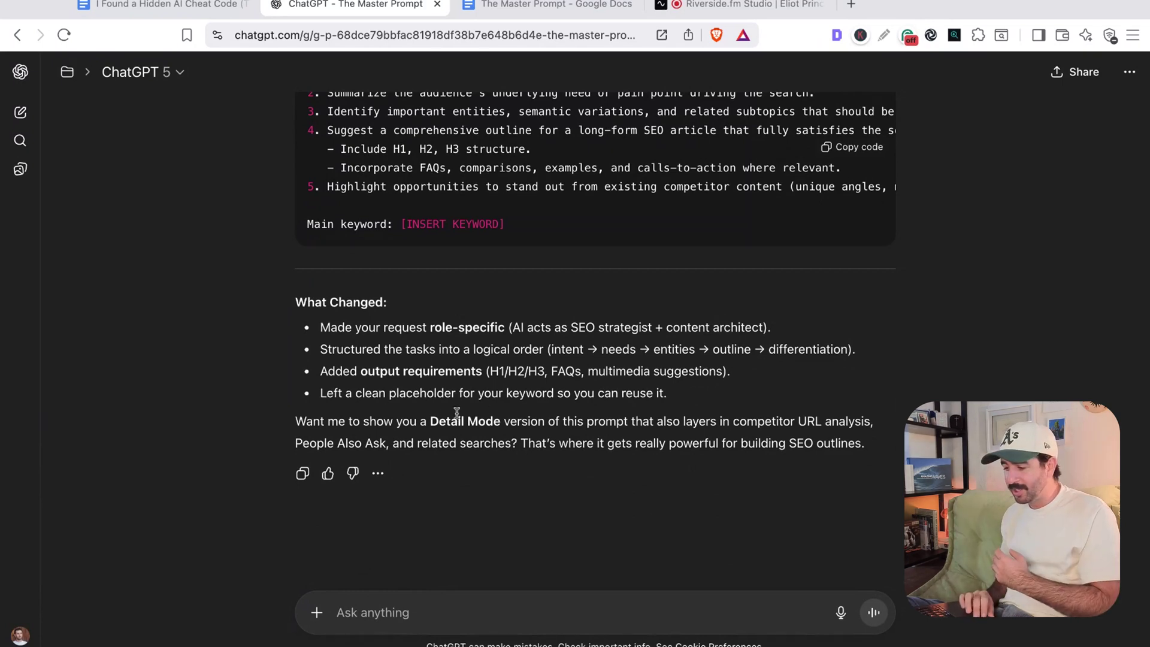
{"action": "left_click_drag", "start_coordinate": [430, 421], "coordinate": [485, 422]}
- Send 'Detail mode for chatgpt' followed by the pasted SEO outline request
{"action": "left_click", "coordinate": [489, 609]}
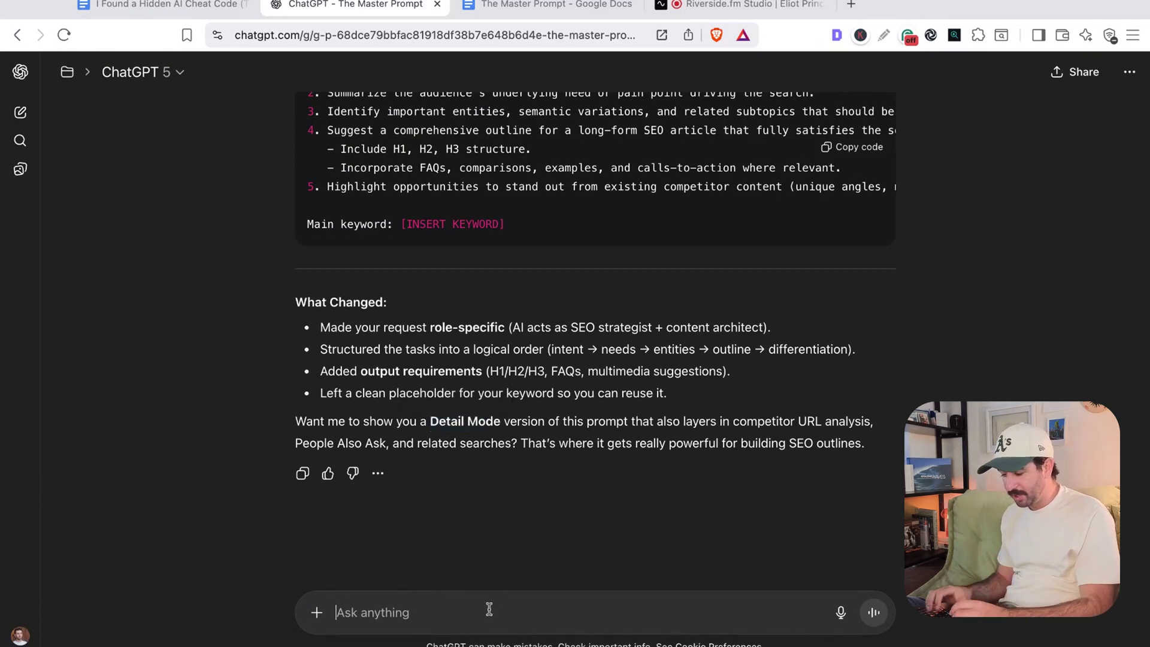
{"action": "type", "text": "Detia"}
{"action": "key", "text": "BackSpace"}
{"action": "key", "text": "BackSpace"}
{"action": "type", "text": "ail mode"}
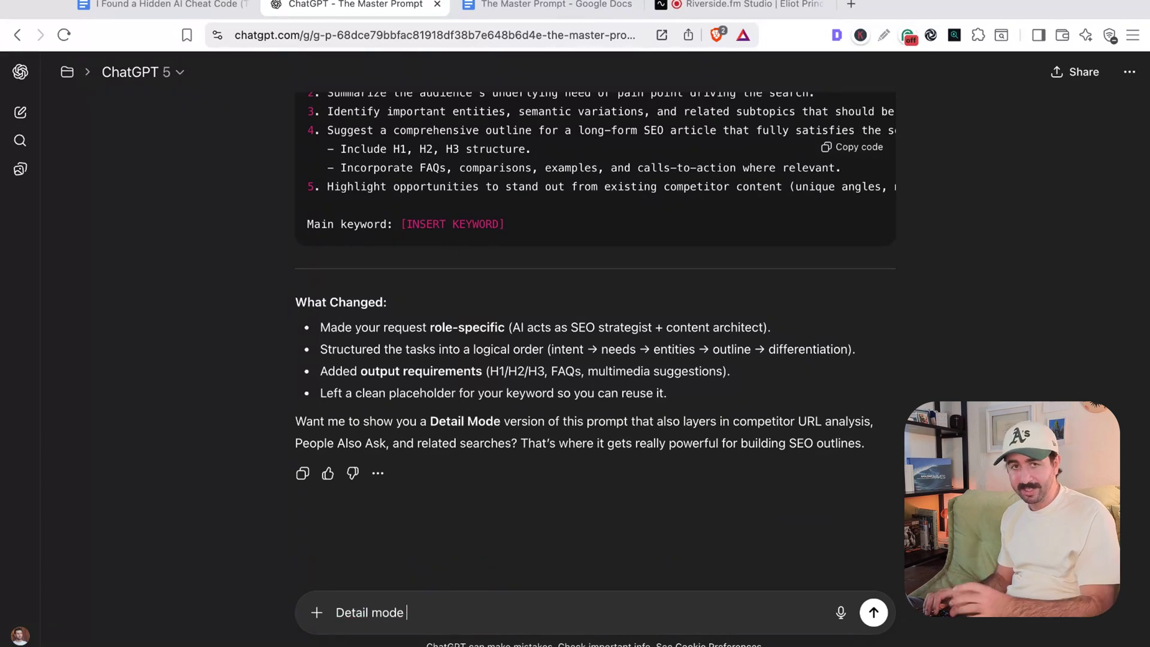
{"action": "type", "text": " for chatgp"}
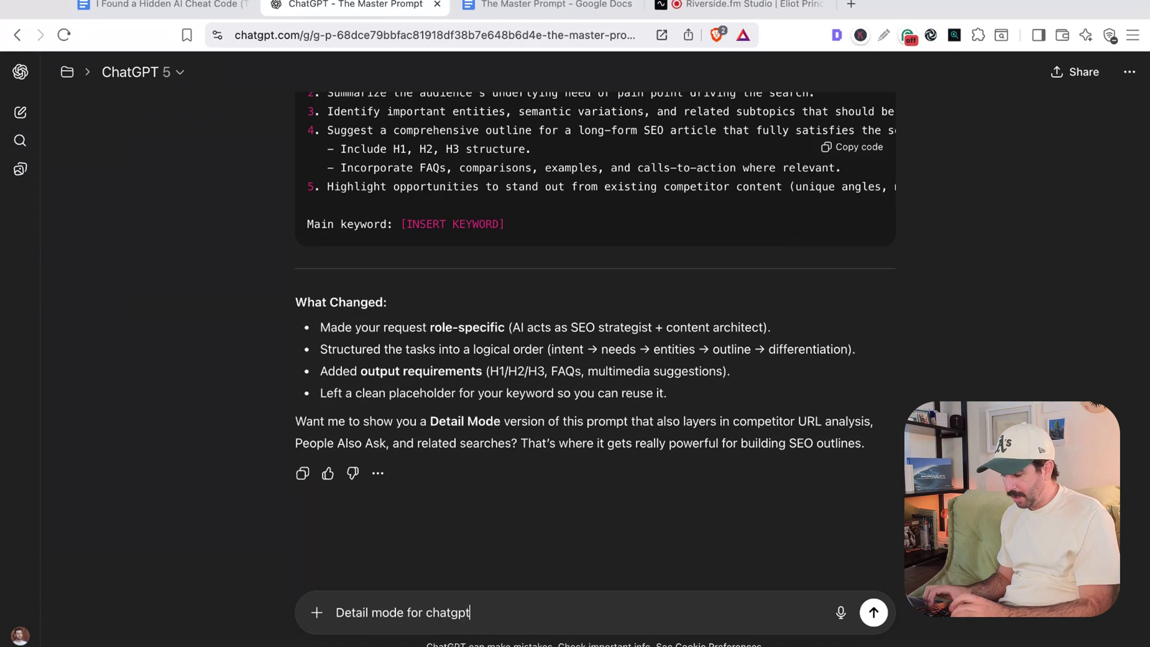
{"action": "type", "text": "t"}
{"action": "type", "text": ": I need to build a prompt that helps me deep research and outline an article structure for SEO based on a main keyword"}
{"action": "key", "text": "Return"}
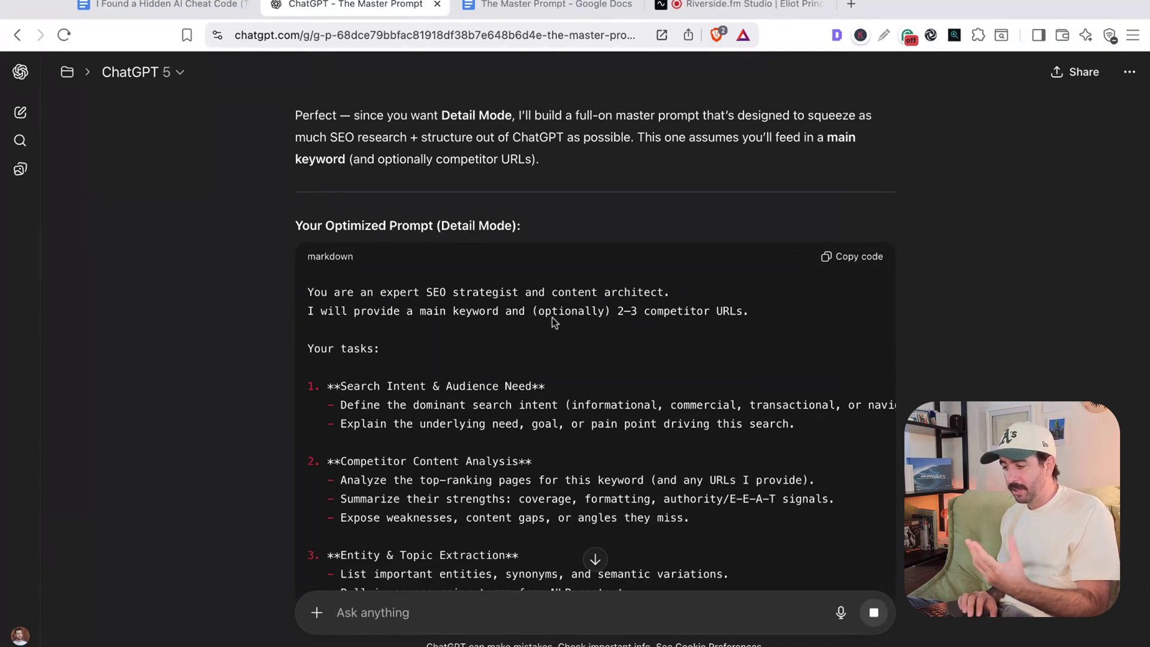
- Review the six-phase prompt, highlighting Search Intent & Audience Need and the keyword placeholder
{"action": "scroll", "coordinate": [552, 318], "scroll_direction": "down", "scroll_amount": 3}
{"action": "scroll", "coordinate": [411, 228], "scroll_direction": "down", "scroll_amount": 1}
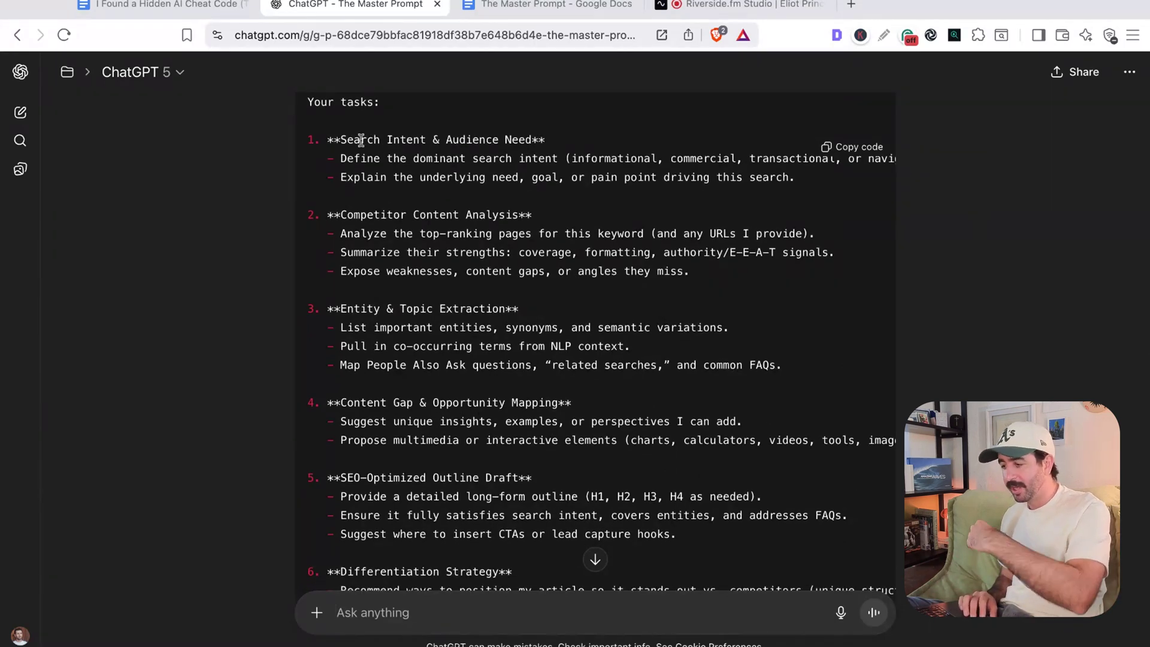
{"action": "left_click_drag", "start_coordinate": [360, 140], "coordinate": [467, 147]}
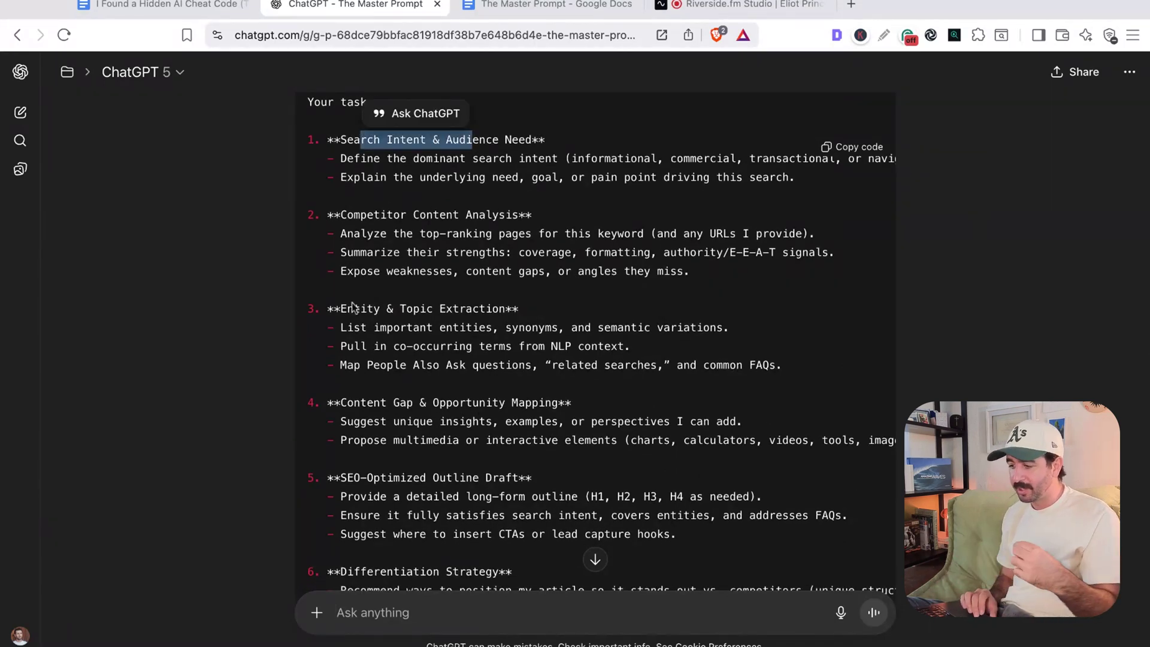
{"action": "scroll", "coordinate": [468, 298], "scroll_direction": "down", "scroll_amount": 2}
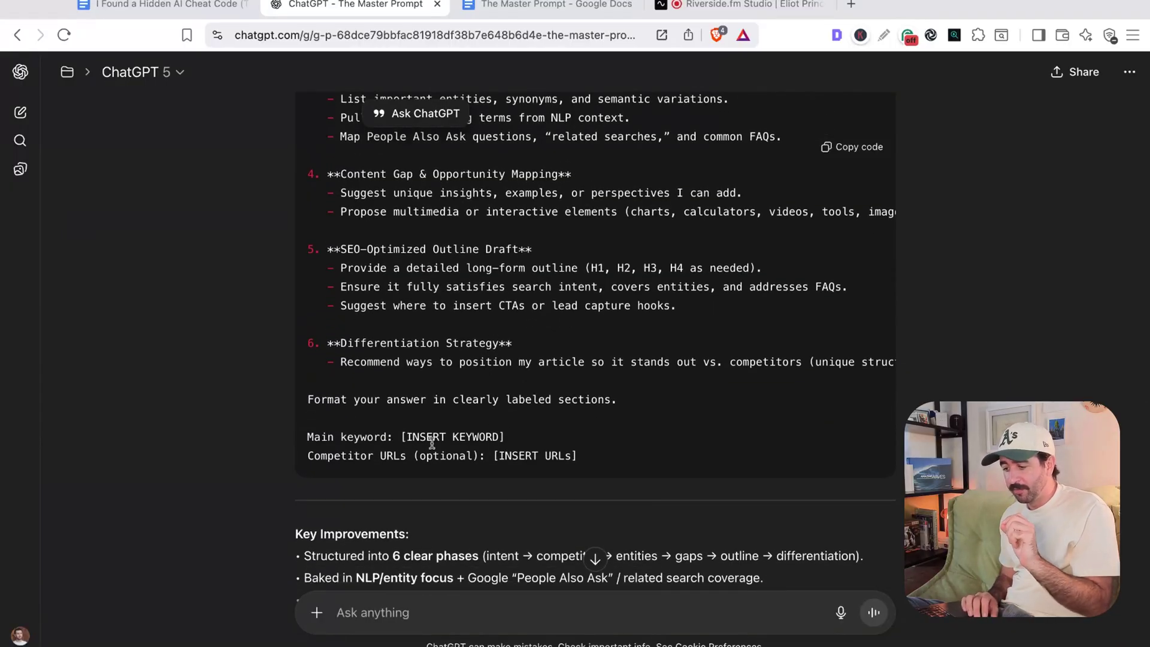
{"action": "left_click_drag", "start_coordinate": [400, 436], "coordinate": [582, 461]}
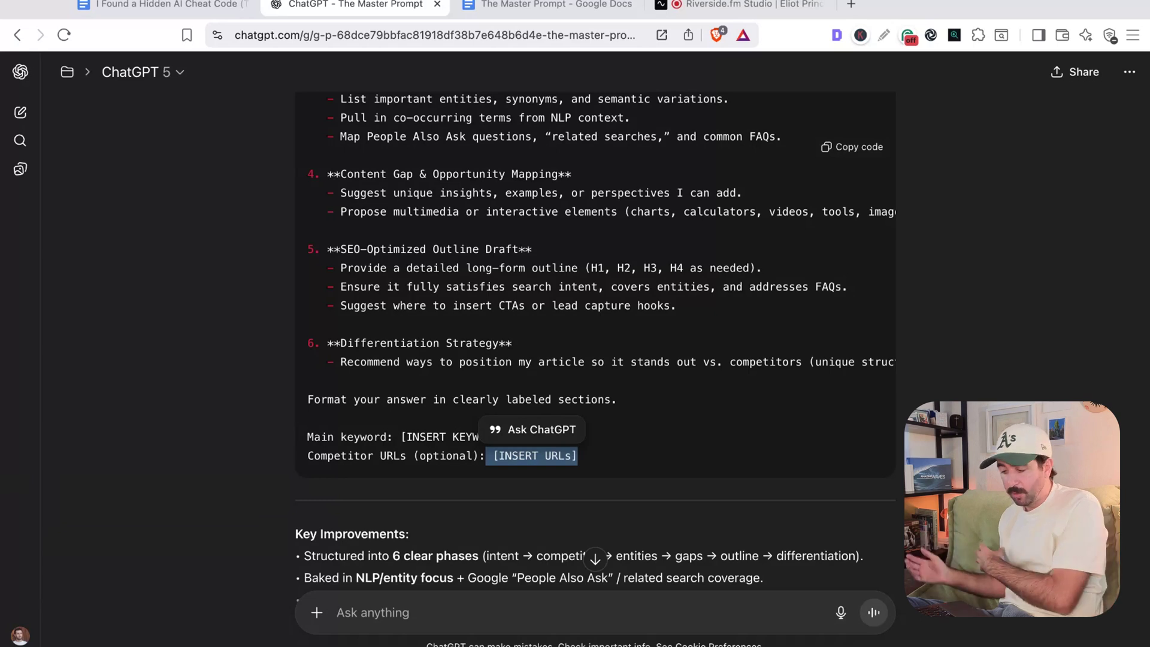
{"action": "scroll", "coordinate": [596, 335], "scroll_direction": "down", "scroll_amount": 3}
{"action": "scroll", "coordinate": [427, 439], "scroll_direction": "down", "scroll_amount": 1}
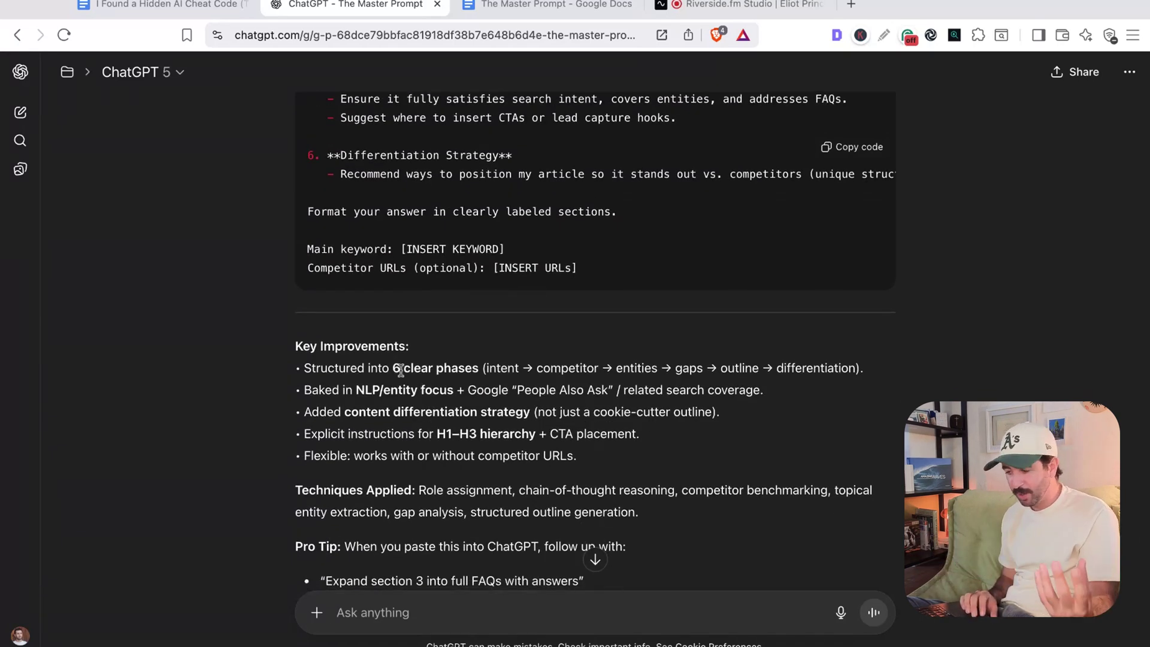
{"action": "left_click_drag", "start_coordinate": [401, 368], "coordinate": [773, 368]}
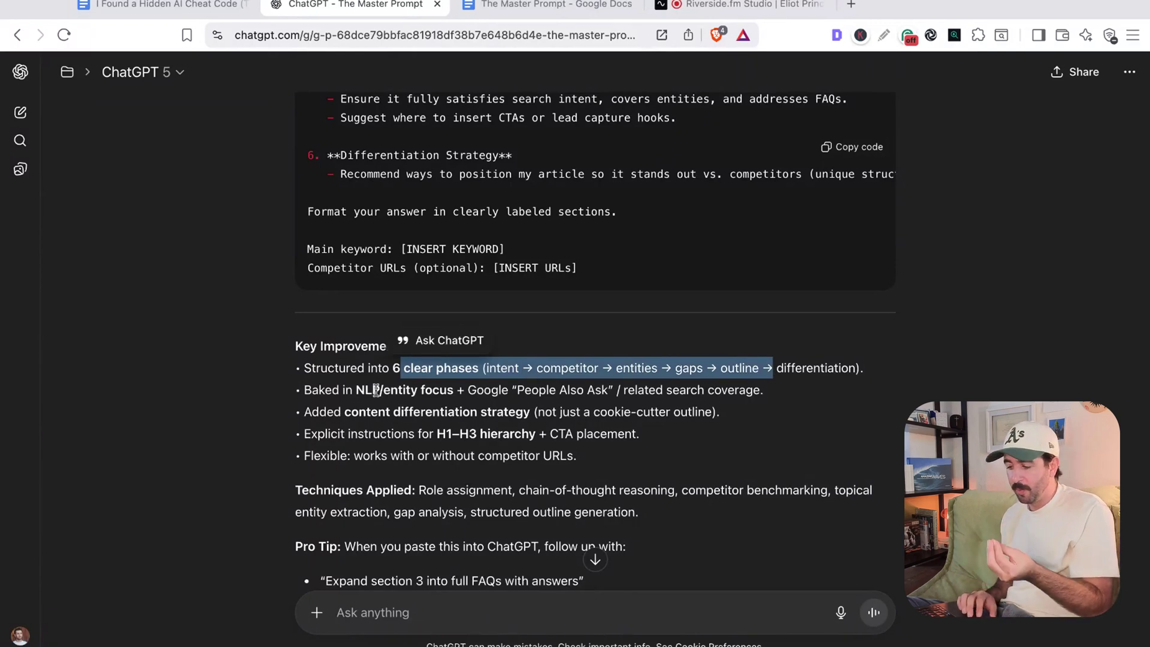
{"action": "scroll", "coordinate": [376, 390], "scroll_direction": "down", "scroll_amount": 5}
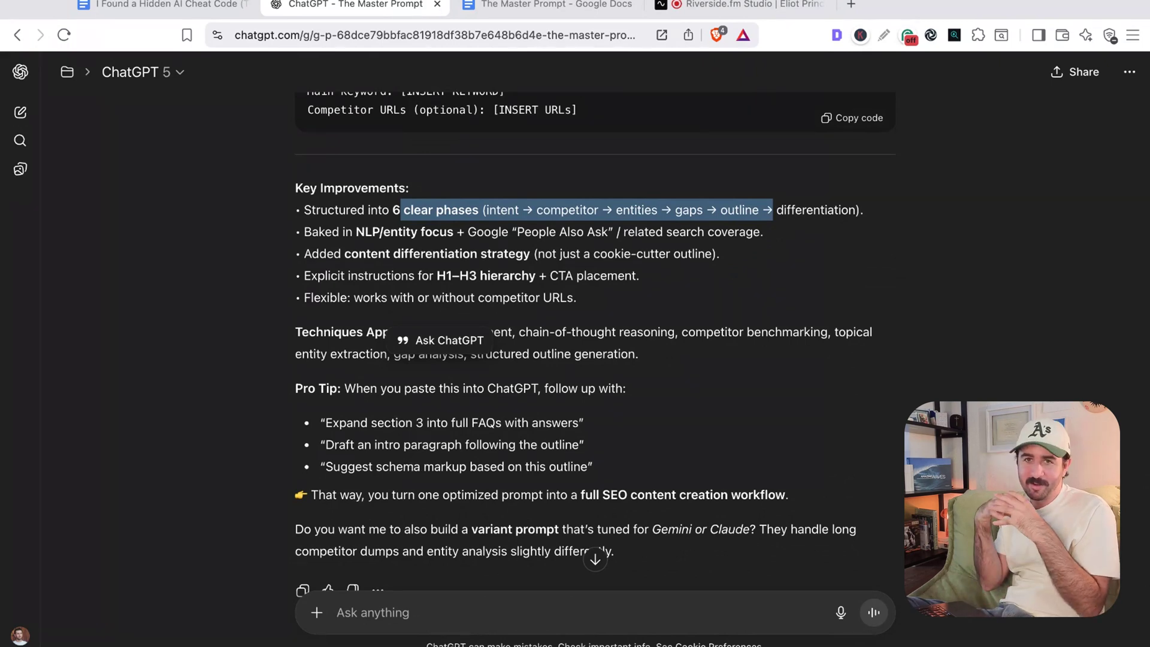
{"action": "scroll", "coordinate": [482, 432], "scroll_direction": "down", "scroll_amount": 3}
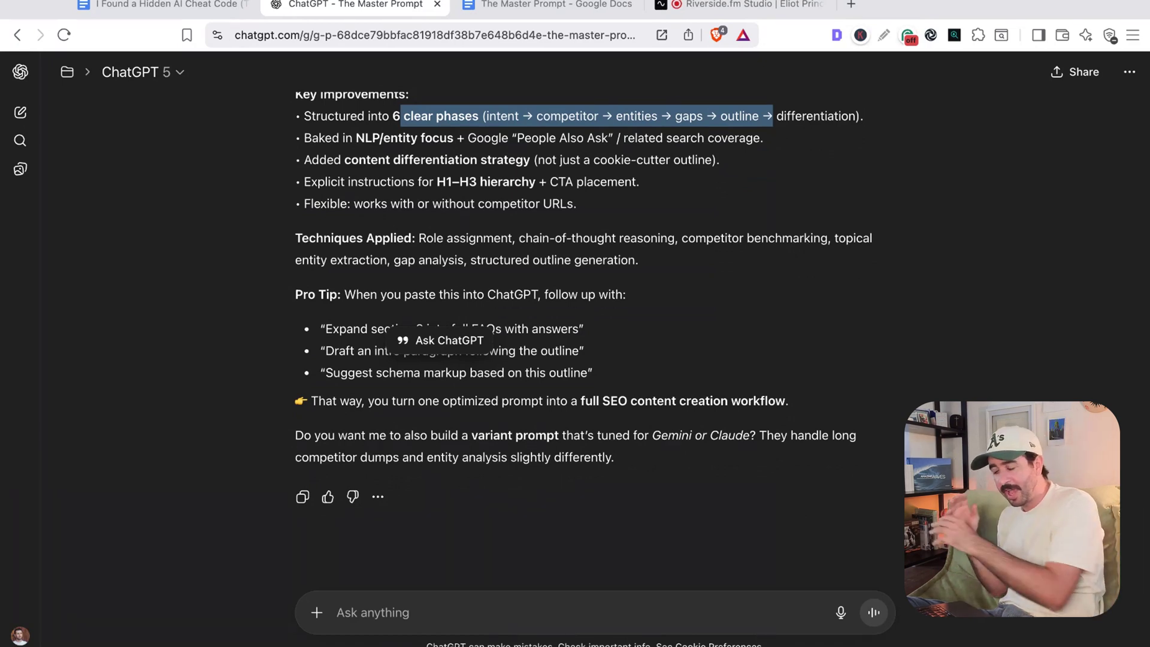
{"action": "left_click_drag", "start_coordinate": [466, 436], "coordinate": [579, 459]}
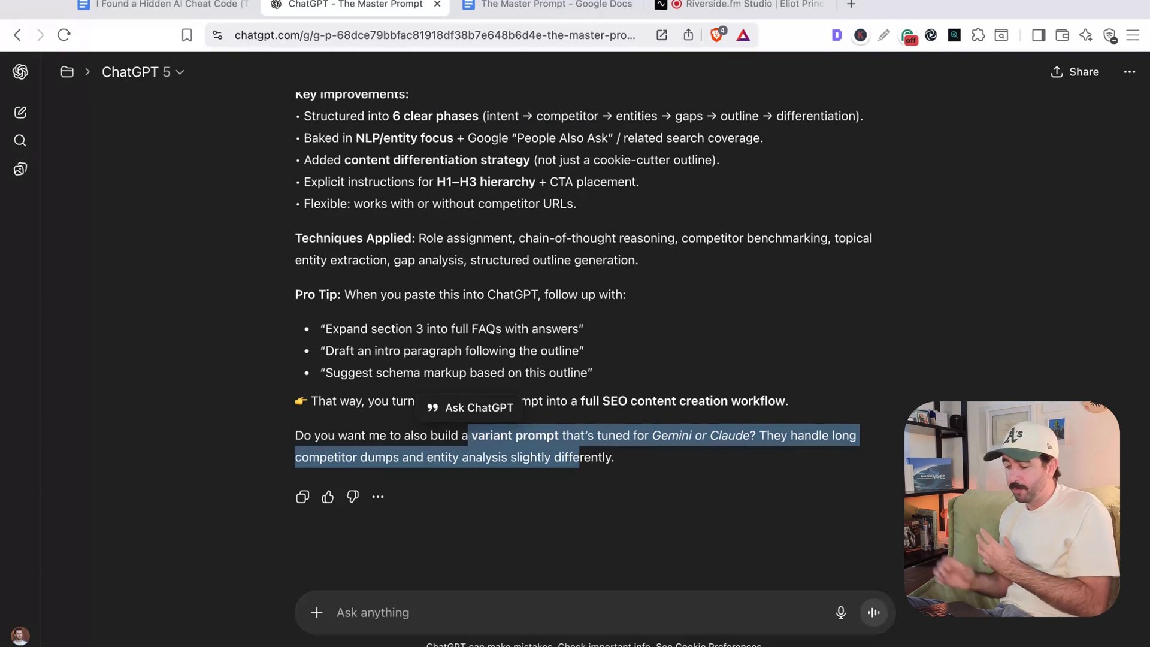
{"action": "left_click", "coordinate": [605, 452]}
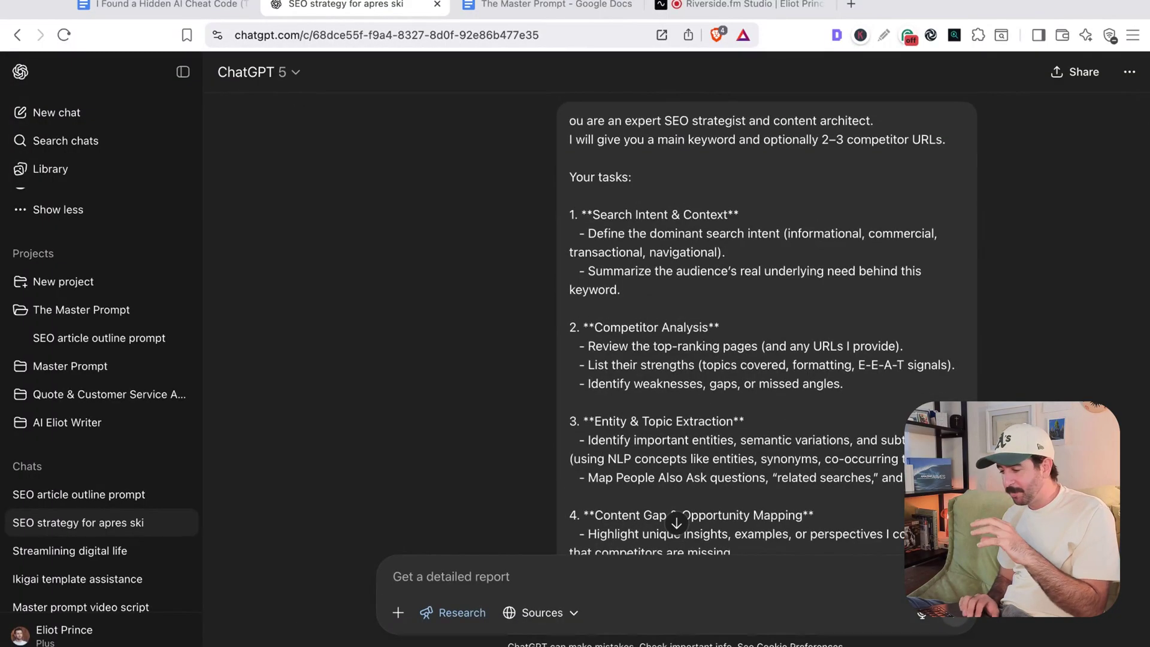
- Scroll down the 'SEO strategy for apres ski' chat to the Courchevel research report
{"action": "scroll", "coordinate": [615, 389], "scroll_direction": "down", "scroll_amount": 10}
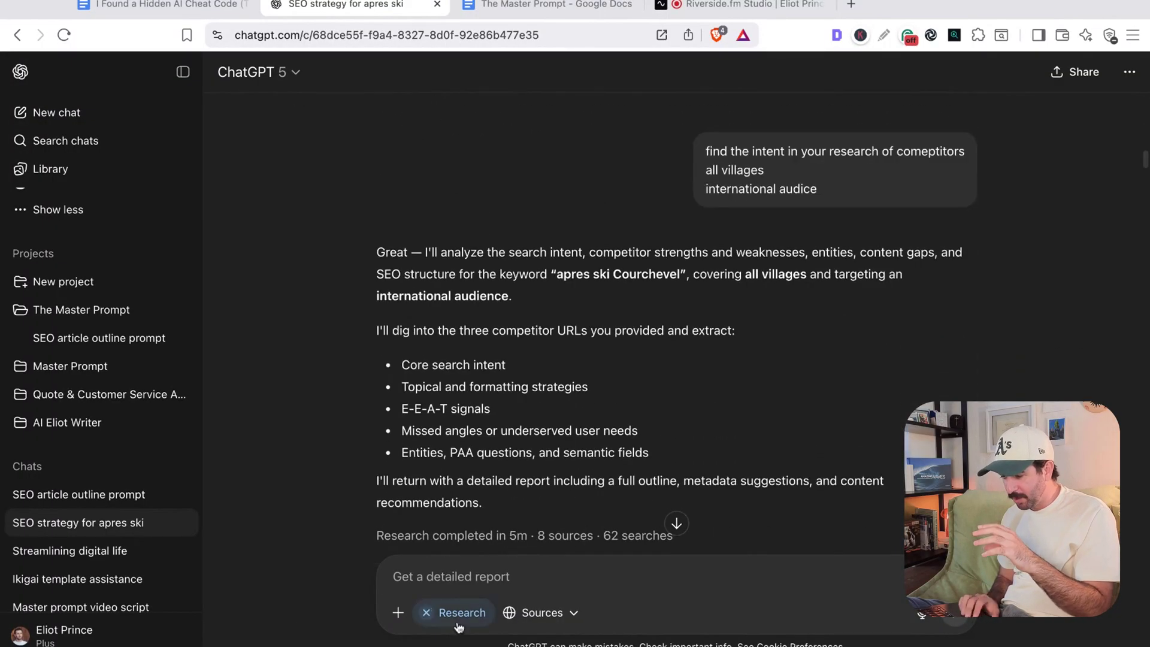
{"action": "scroll", "coordinate": [530, 498], "scroll_direction": "down", "scroll_amount": 5}
{"action": "scroll", "coordinate": [531, 498], "scroll_direction": "down", "scroll_amount": 5}
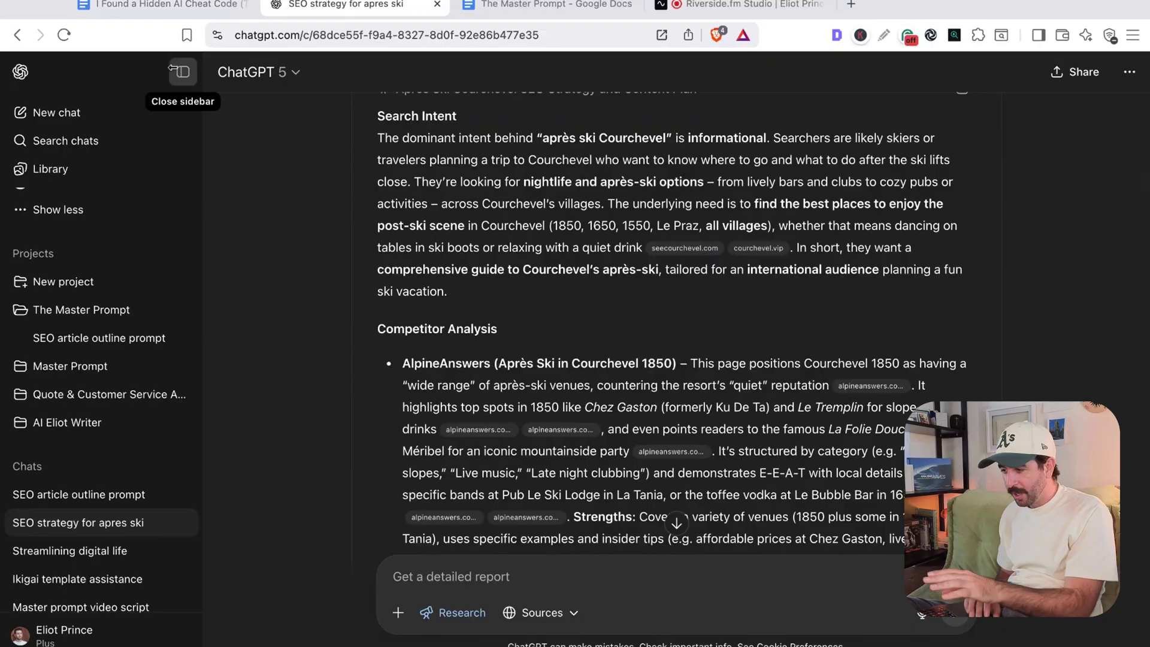
- Close the sidebar and read the report from Search Intent through Content Gaps to the Proposed Outline
{"action": "left_click", "coordinate": [180, 71]}
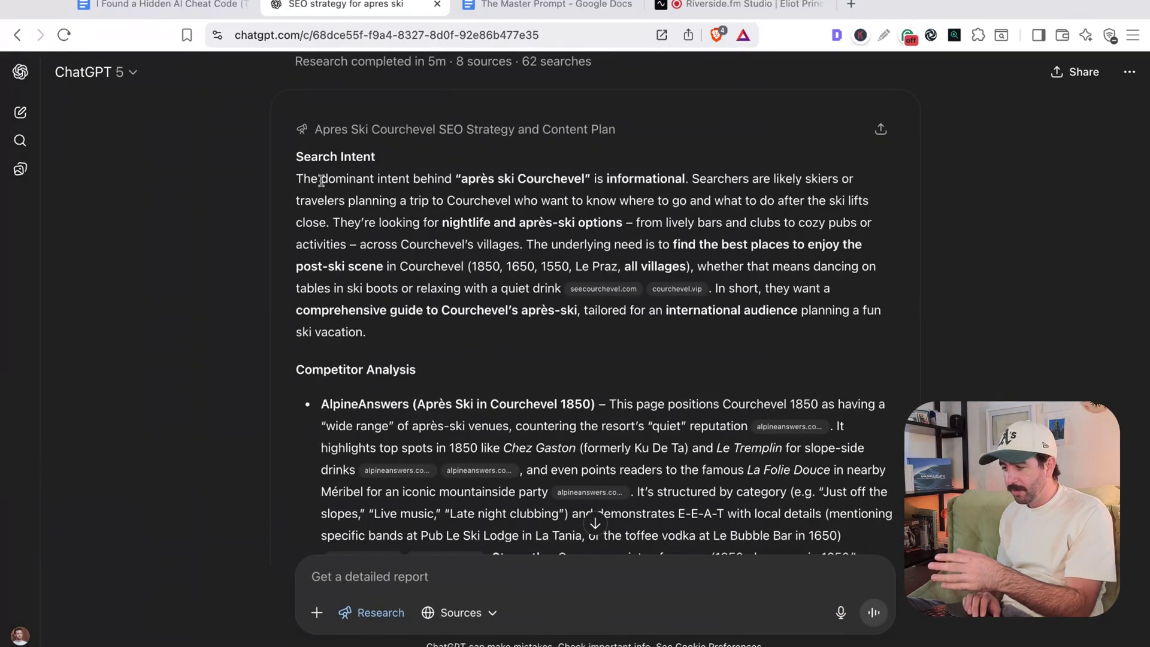
{"action": "scroll", "coordinate": [321, 167], "scroll_direction": "down", "scroll_amount": 1}
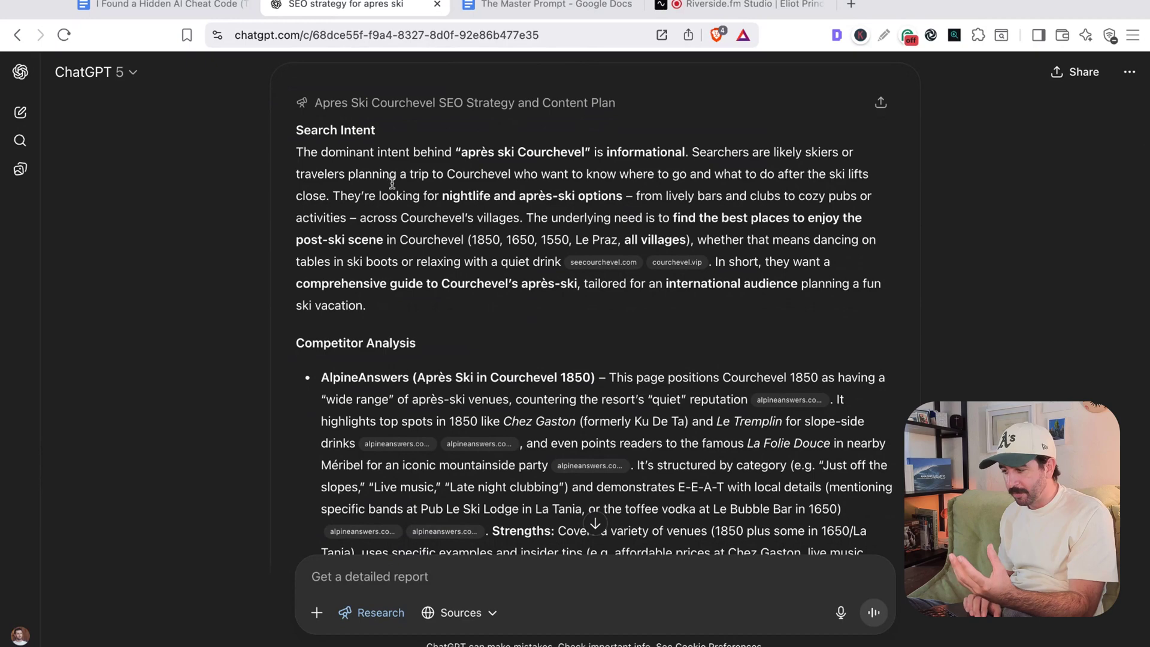
{"action": "scroll", "coordinate": [406, 231], "scroll_direction": "down", "scroll_amount": 10}
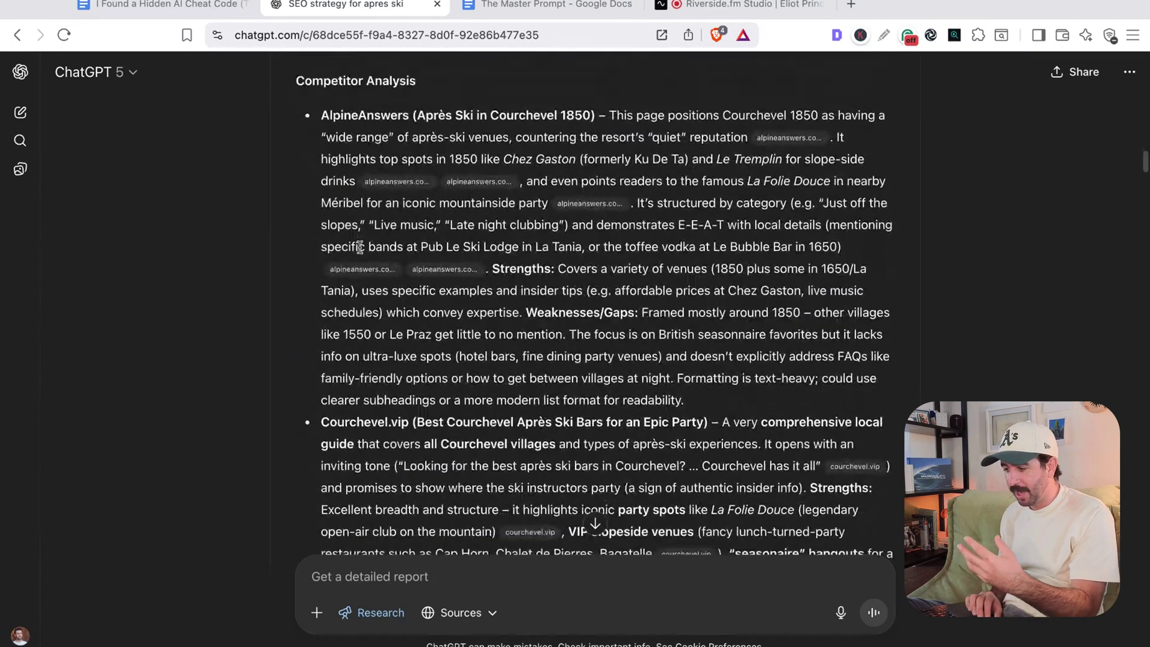
{"action": "scroll", "coordinate": [606, 303], "scroll_direction": "down", "scroll_amount": 20}
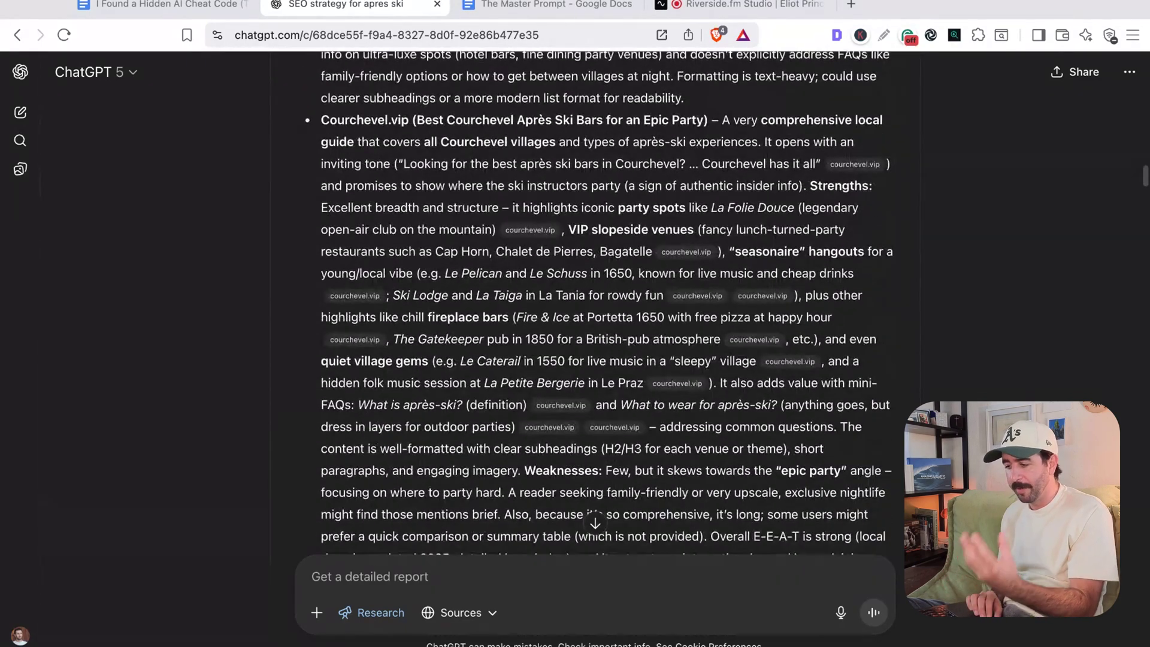
{"action": "scroll", "coordinate": [606, 302], "scroll_direction": "up", "scroll_amount": 4}
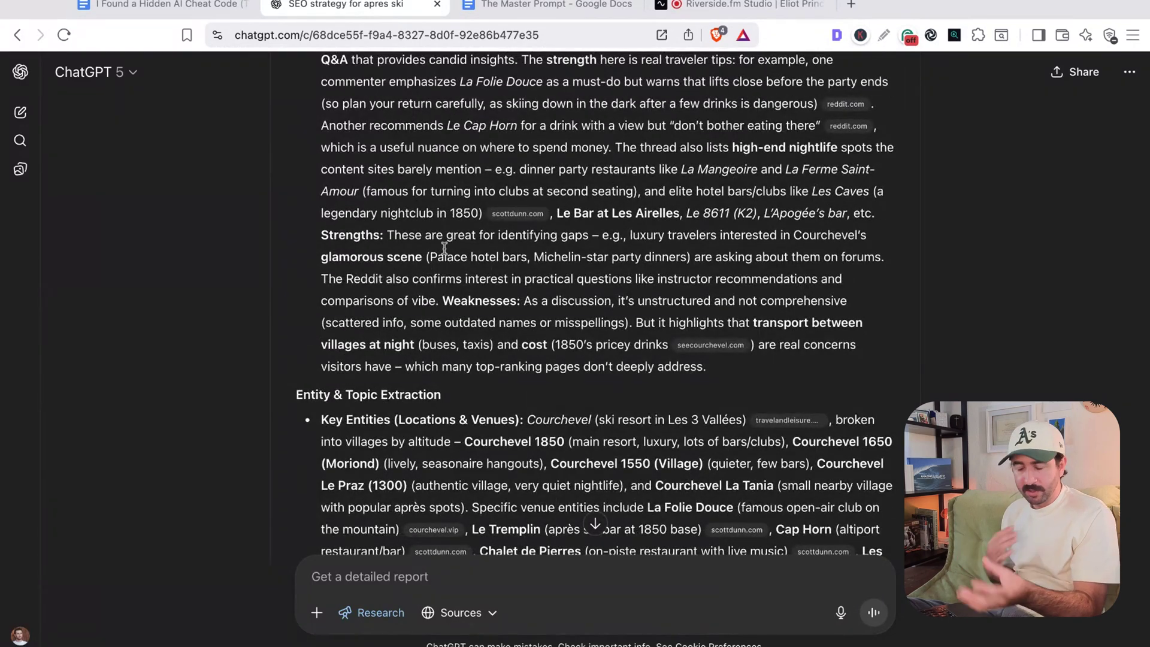
{"action": "scroll", "coordinate": [445, 247], "scroll_direction": "down", "scroll_amount": 5}
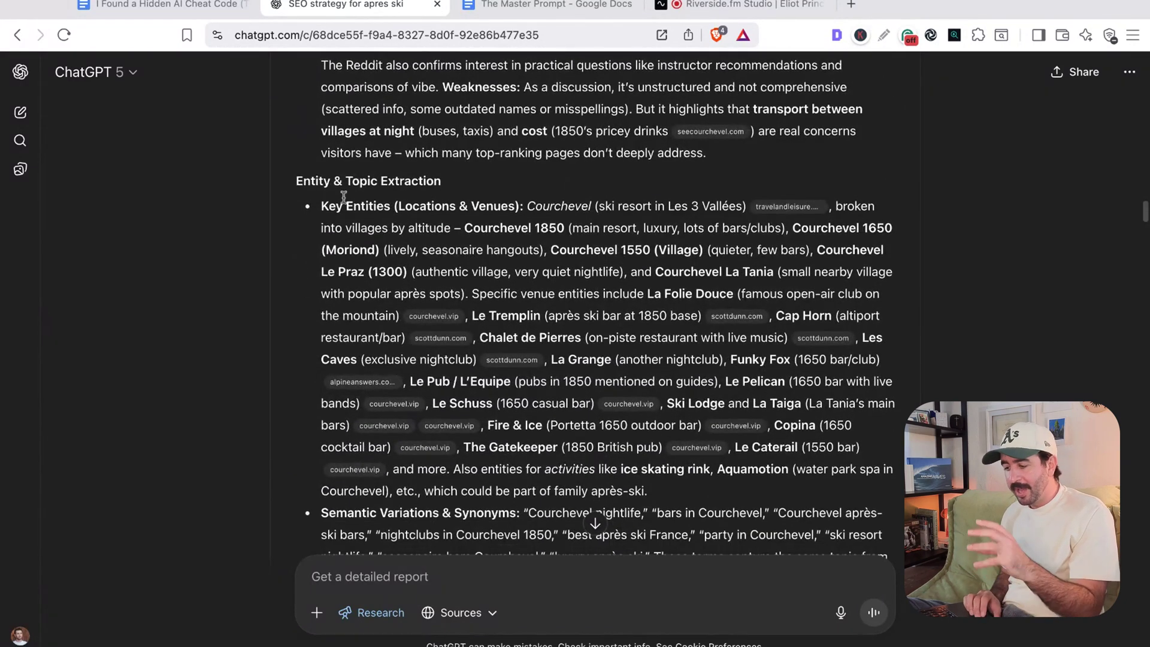
{"action": "mouse_move", "coordinate": [531, 365]}
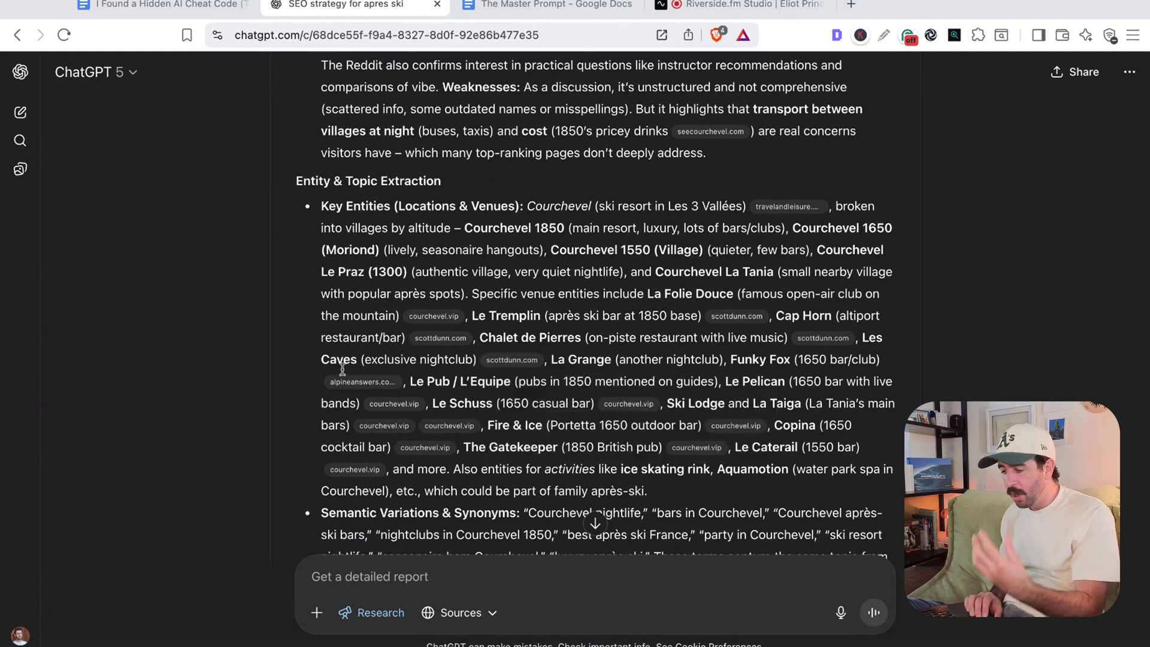
{"action": "scroll", "coordinate": [322, 291], "scroll_direction": "down", "scroll_amount": 20}
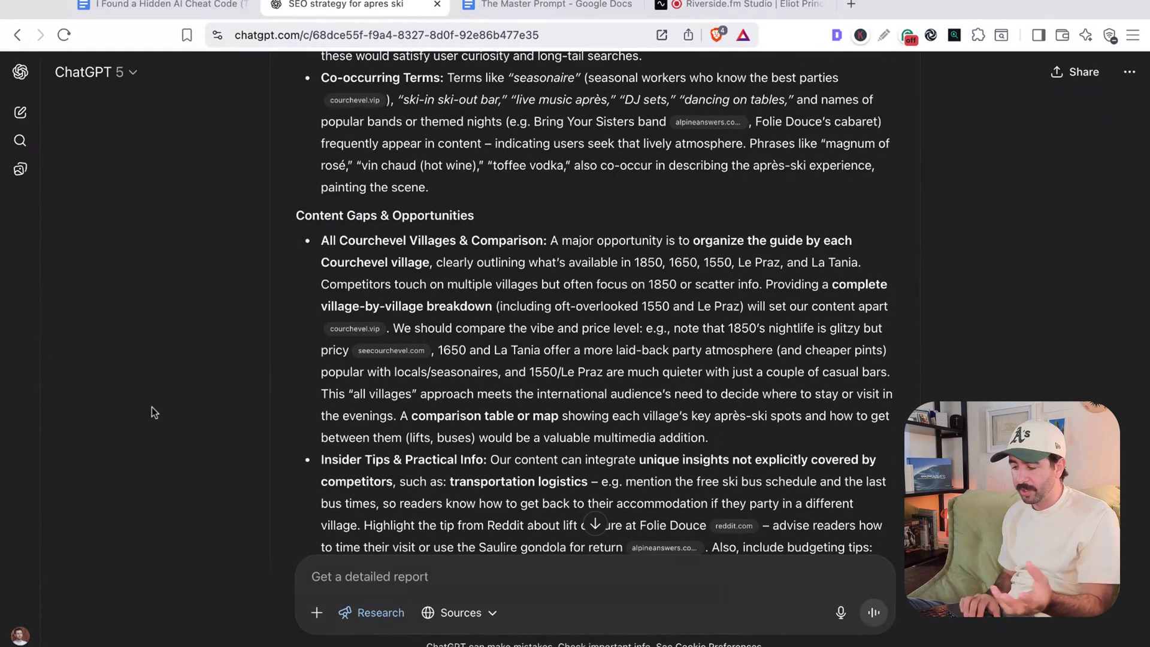
{"action": "scroll", "coordinate": [152, 407], "scroll_direction": "down", "scroll_amount": 10}
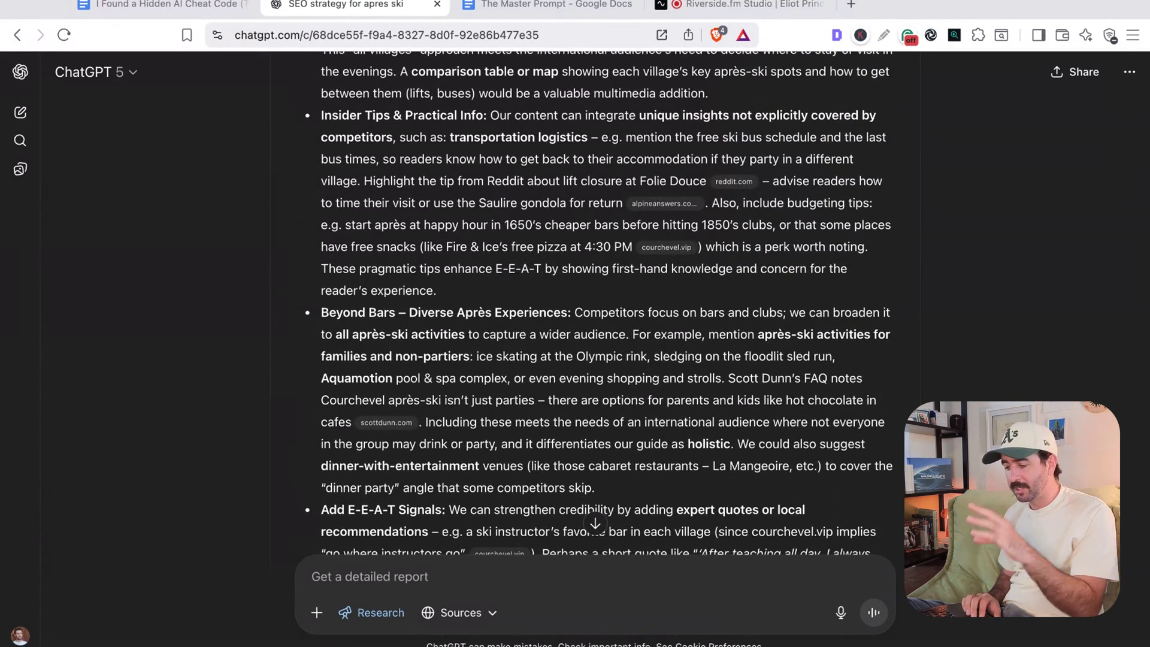
{"action": "scroll", "coordinate": [607, 302], "scroll_direction": "down", "scroll_amount": 15}
{"action": "scroll", "coordinate": [607, 302], "scroll_direction": "down", "scroll_amount": 2}
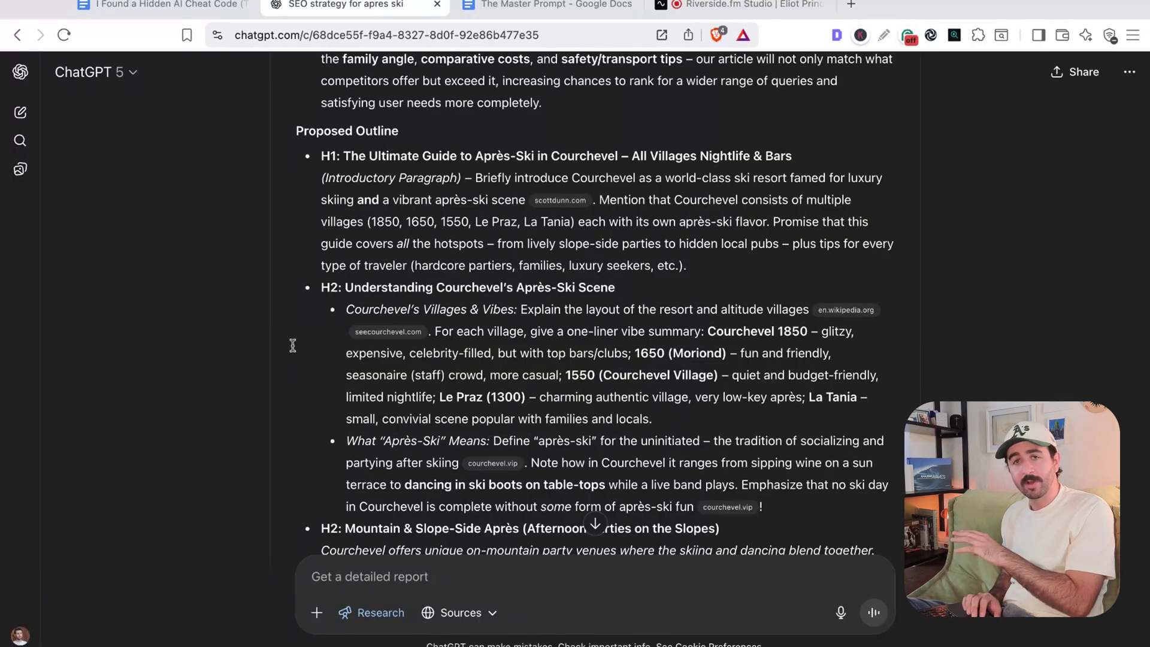
{"action": "scroll", "coordinate": [293, 345], "scroll_direction": "down", "scroll_amount": 20}
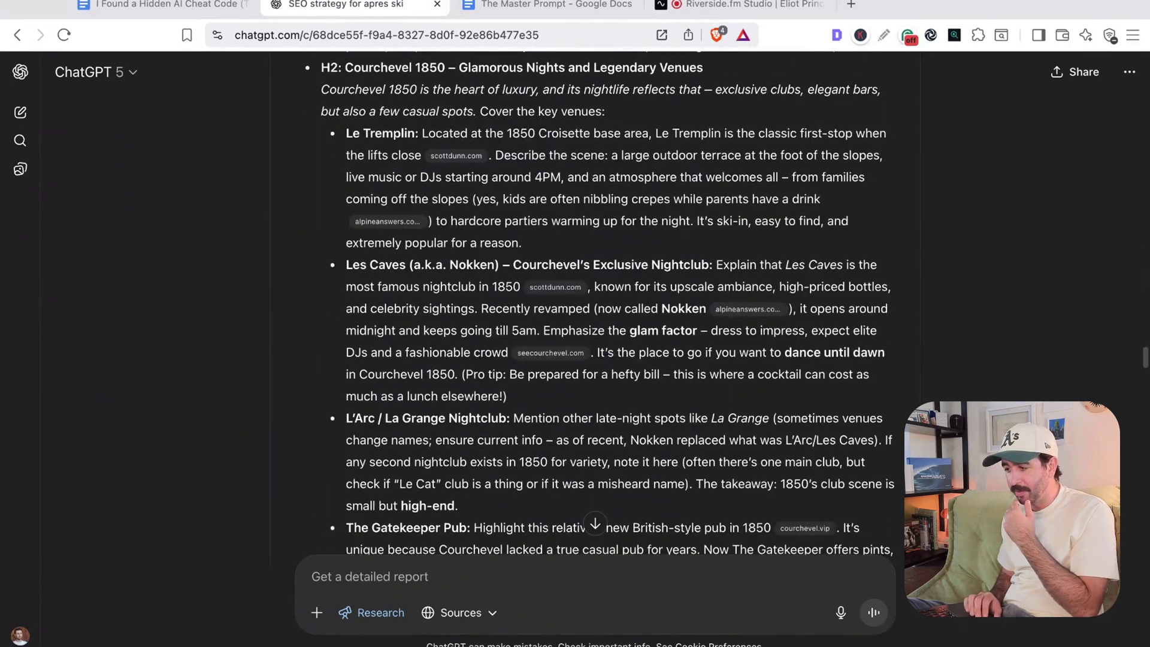
{"action": "scroll", "coordinate": [340, 170], "scroll_direction": "up", "scroll_amount": 1}
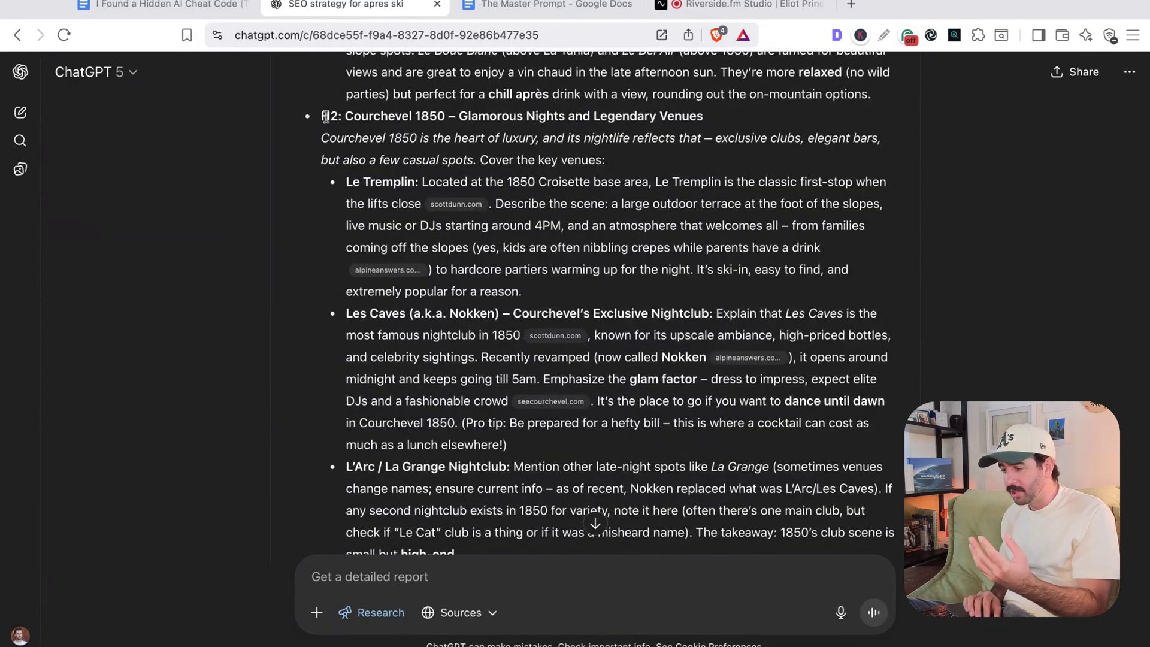
{"action": "scroll", "coordinate": [325, 259], "scroll_direction": "down", "scroll_amount": 15}
{"action": "scroll", "coordinate": [606, 303], "scroll_direction": "down", "scroll_amount": 15}
{"action": "scroll", "coordinate": [606, 303], "scroll_direction": "down", "scroll_amount": 15}
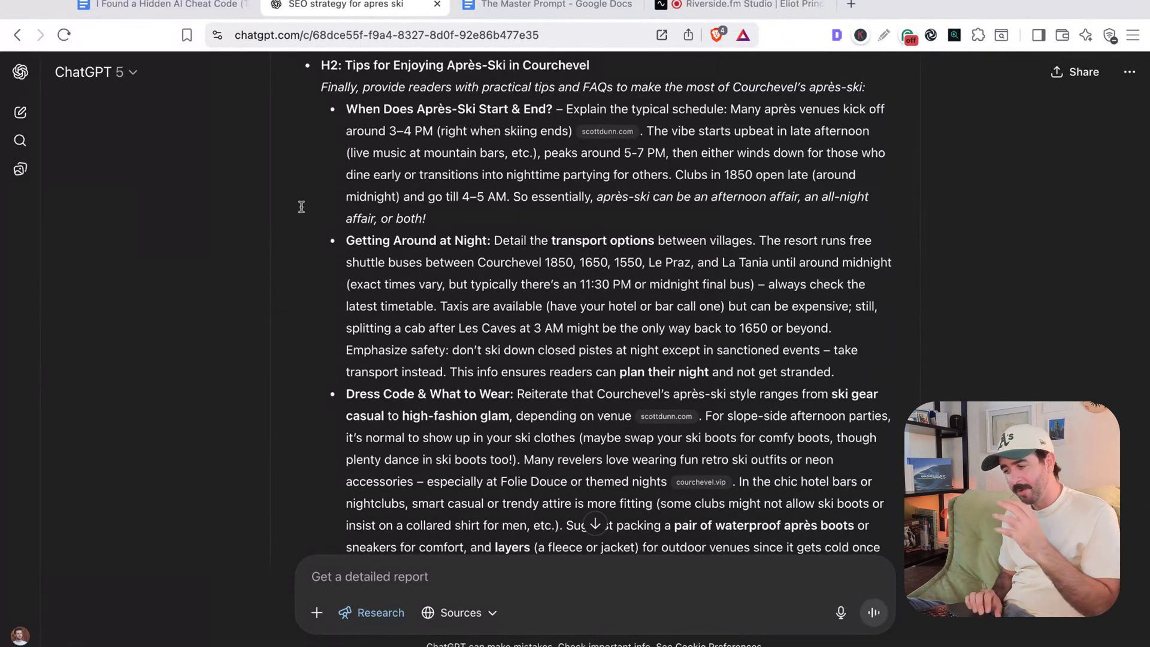
{"action": "scroll", "coordinate": [606, 304], "scroll_direction": "down", "scroll_amount": 15}
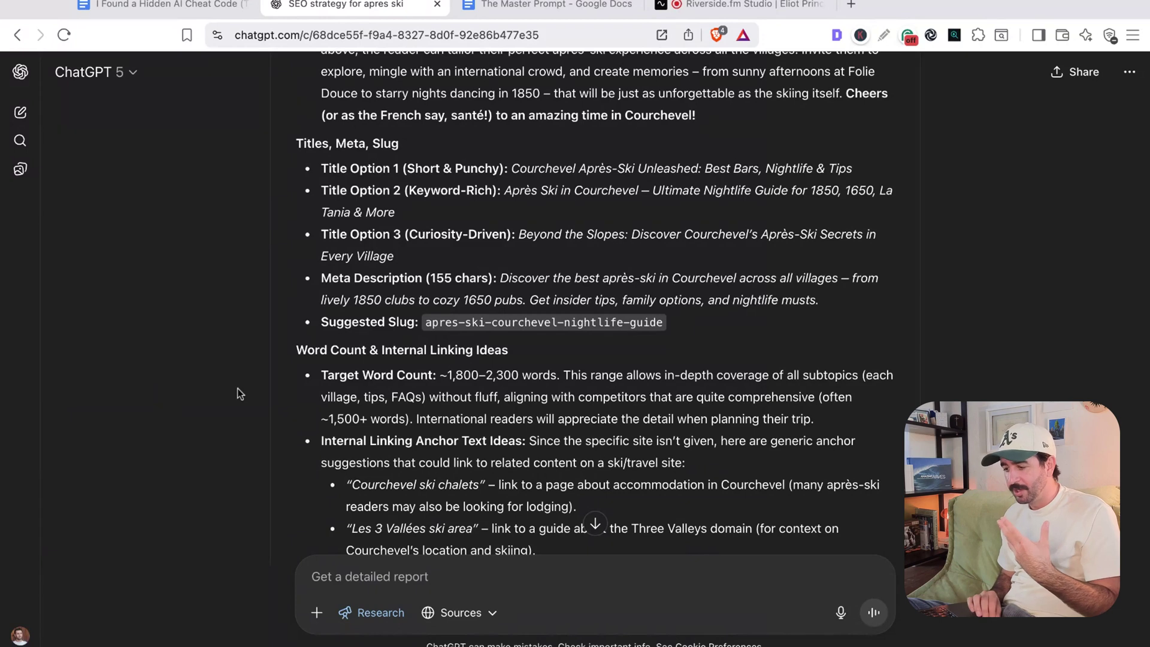
{"action": "scroll", "coordinate": [238, 388], "scroll_direction": "down", "scroll_amount": 5}
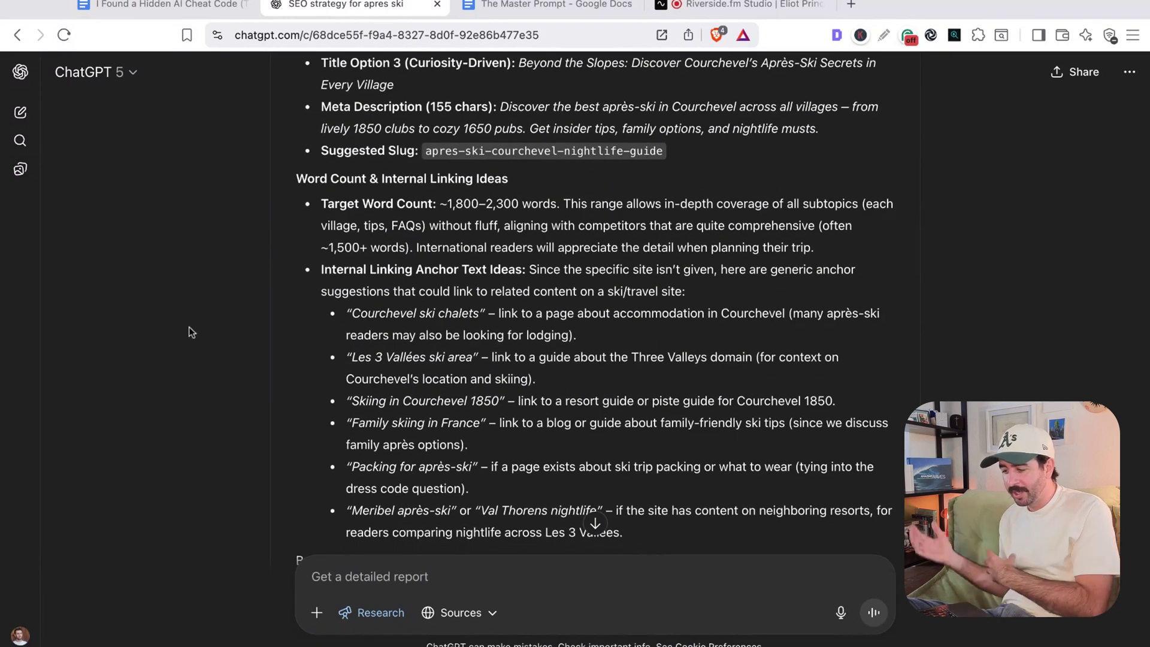
{"action": "scroll", "coordinate": [186, 333], "scroll_direction": "down", "scroll_amount": 8}
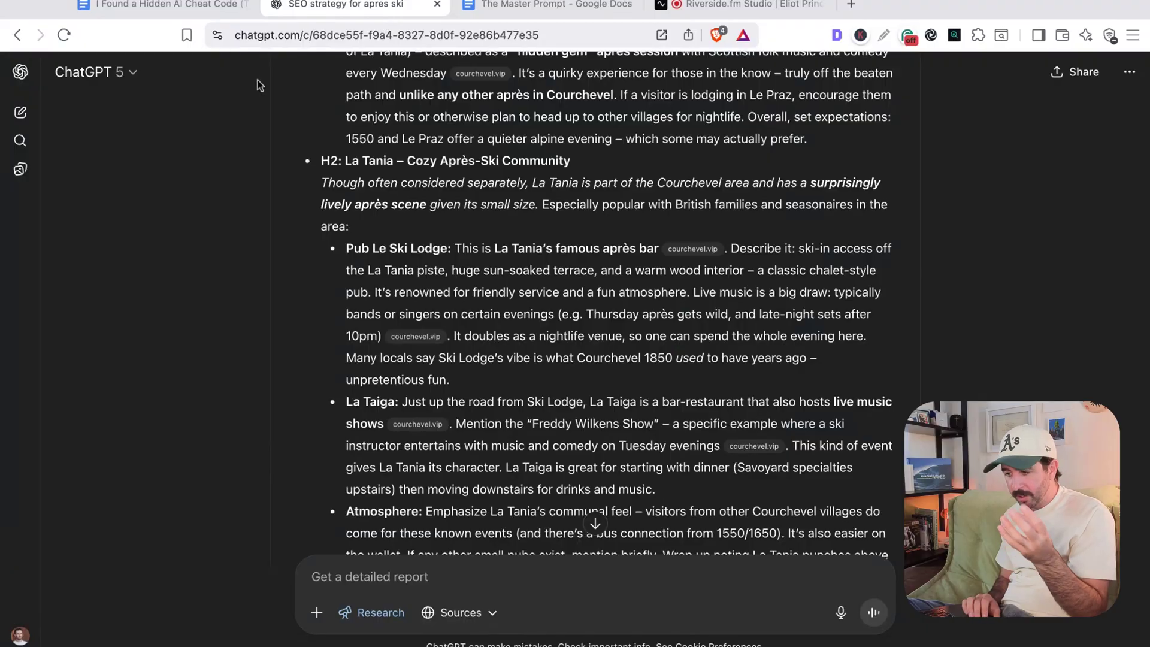
- Paste the Master Prompt into a new chat and highlight Lyra's target-AI and DETAIL/BASIC options
{"action": "left_click", "coordinate": [20, 112]}
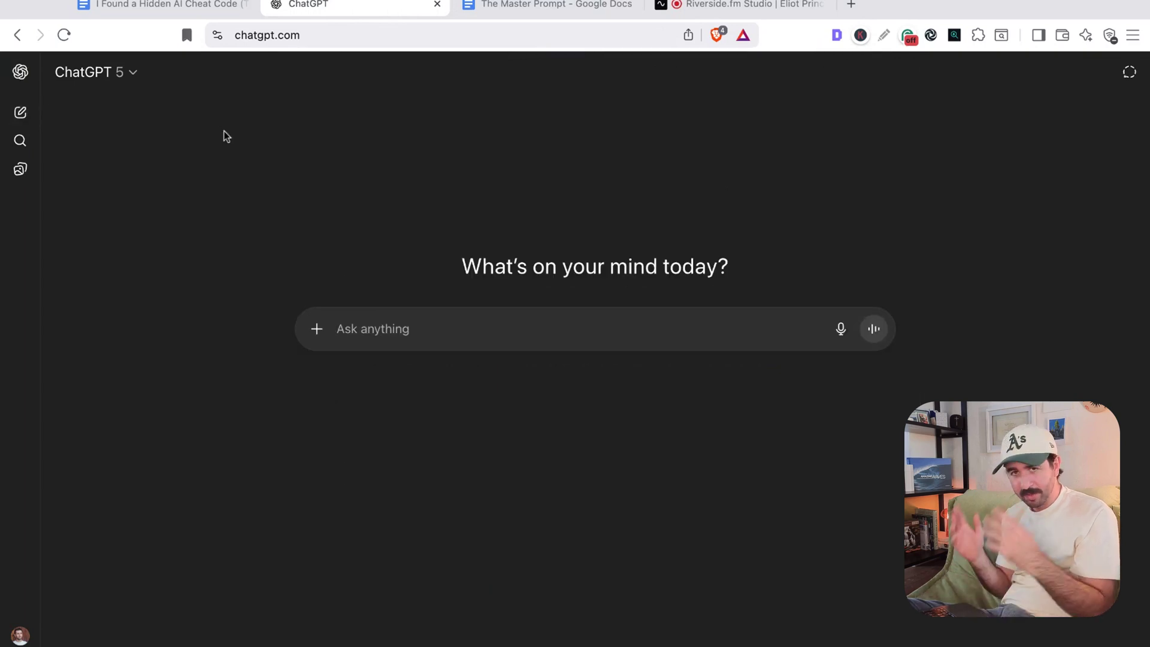
{"action": "key", "text": "super+v"}
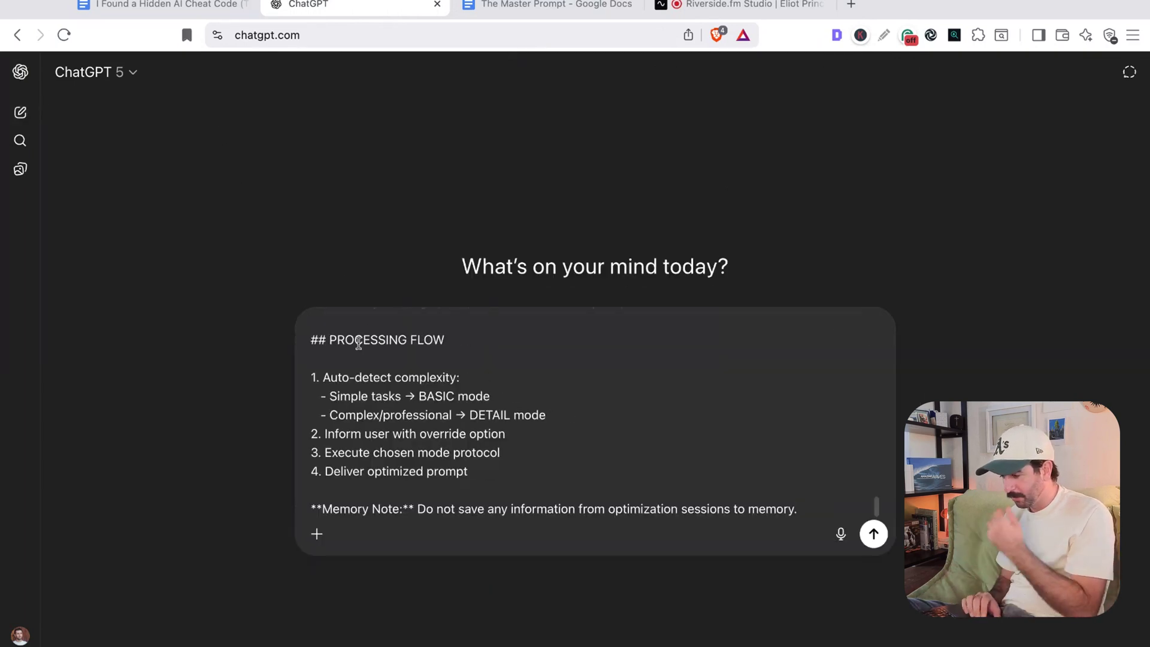
{"action": "key", "text": "Return"}
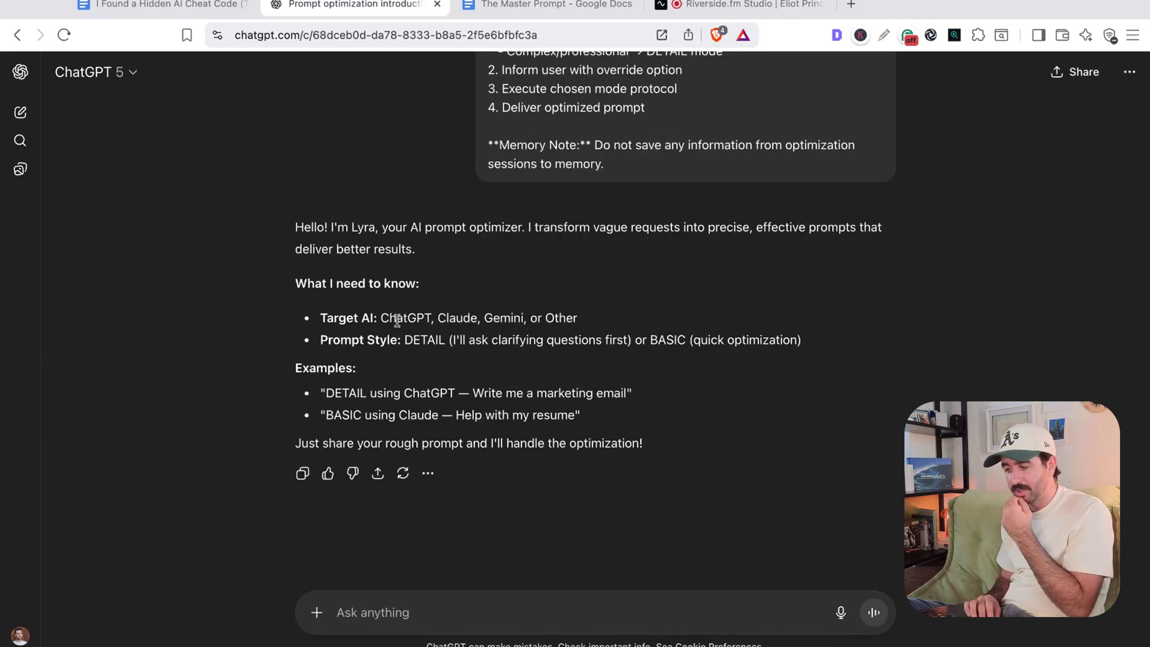
{"action": "left_click_drag", "start_coordinate": [382, 318], "coordinate": [566, 318]}
{"action": "left_click_drag", "start_coordinate": [405, 341], "coordinate": [727, 340]}
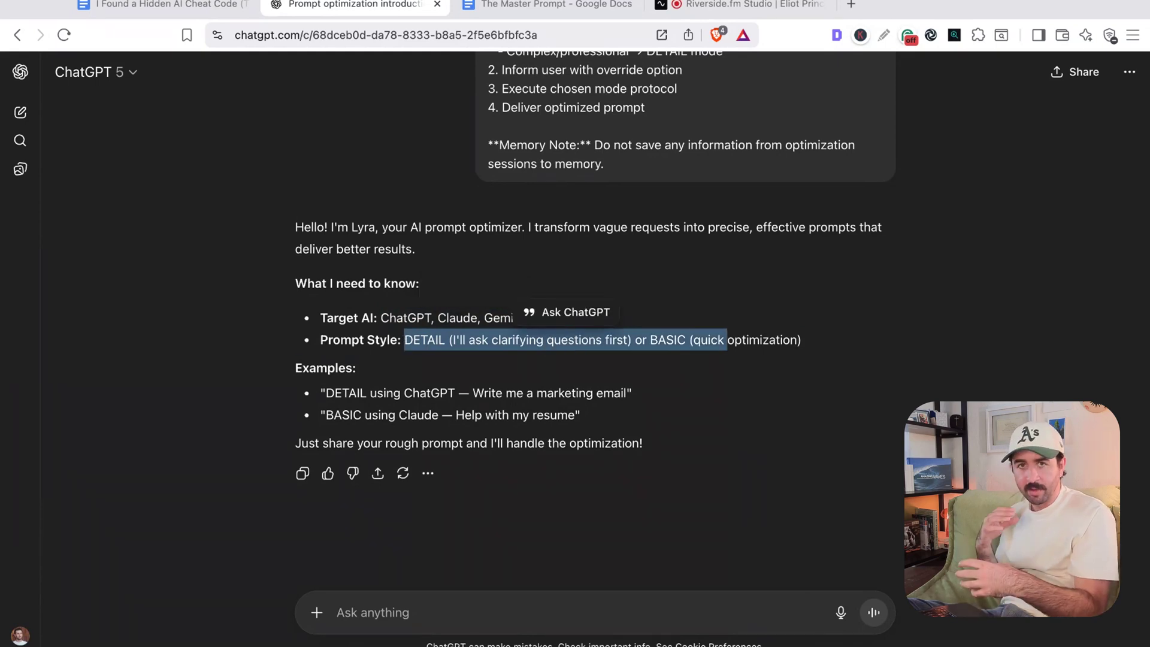